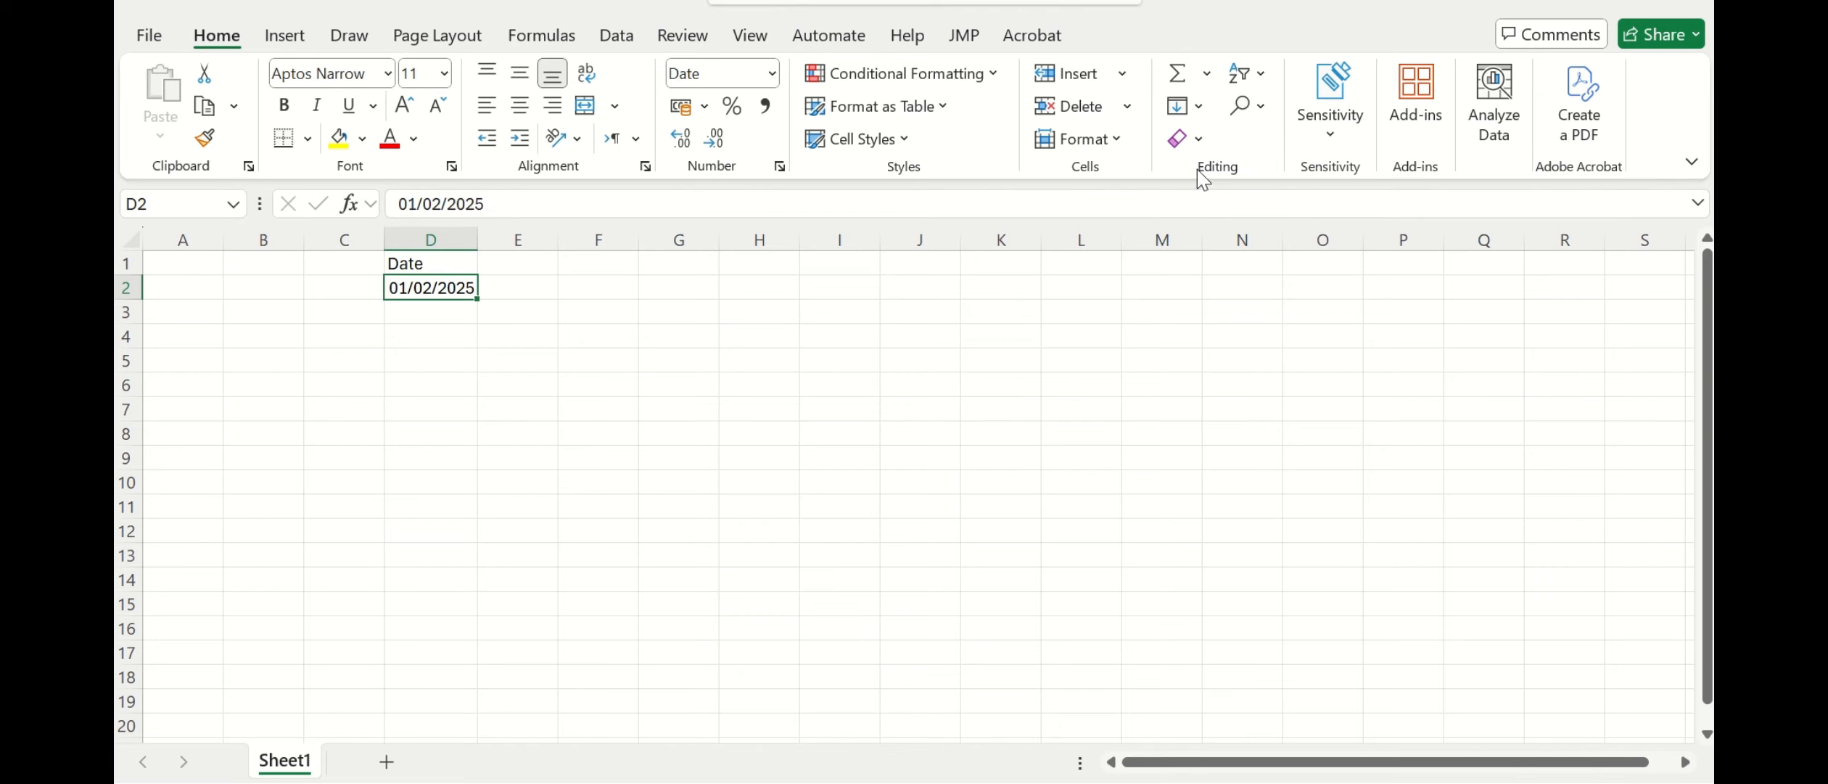
- Fill column D downward from D2 with a yearly date series up to the stop value 1/2/2030, and undo the fill
click(1190, 110)
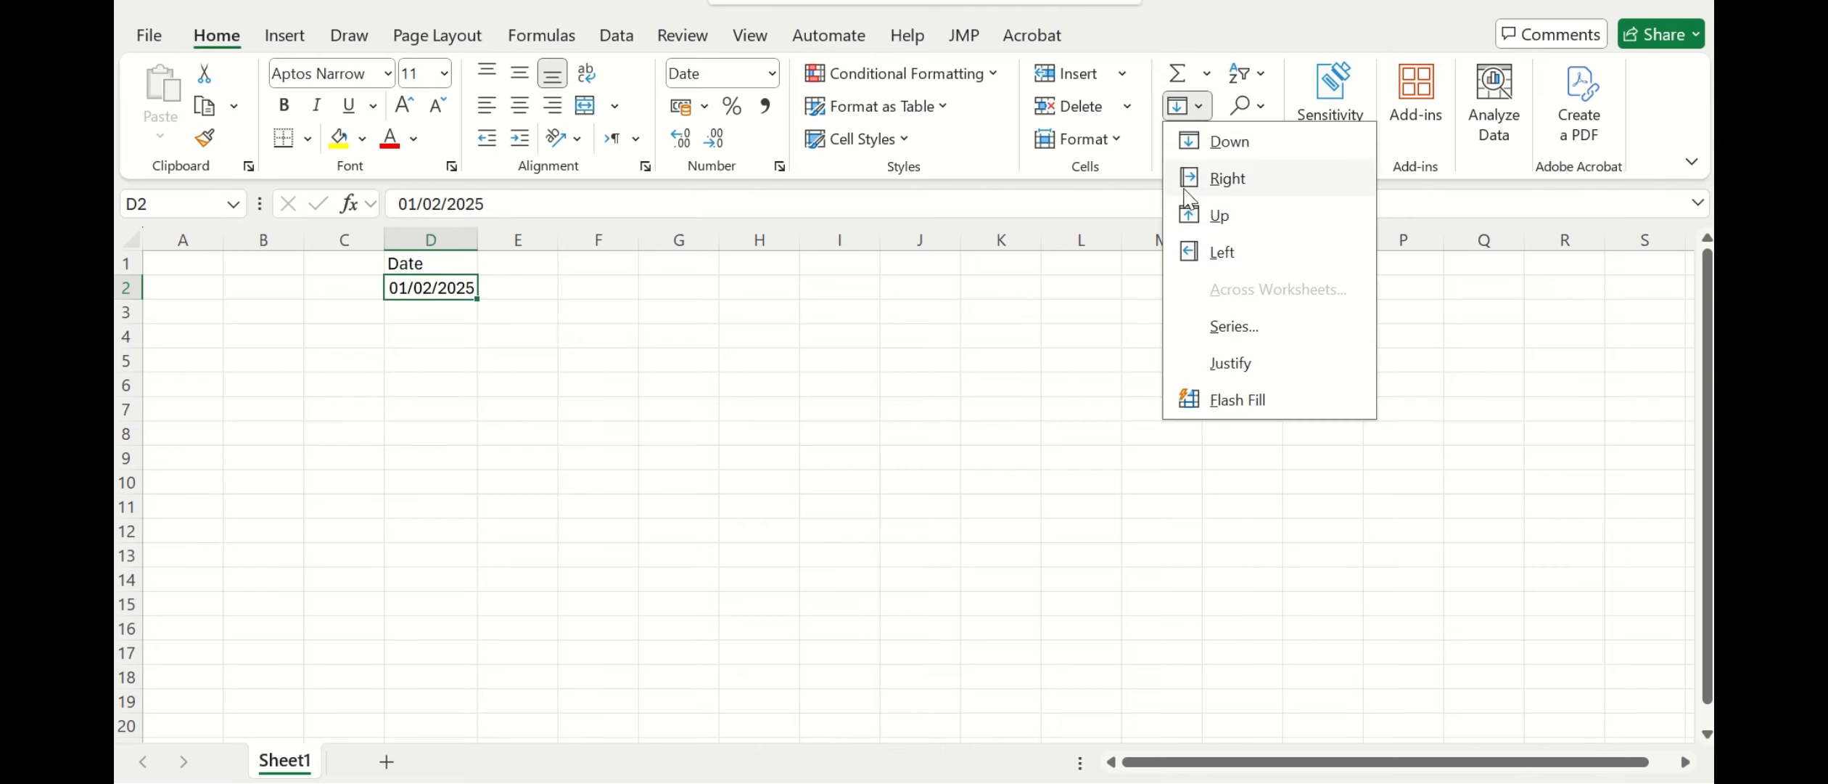
click(1233, 326)
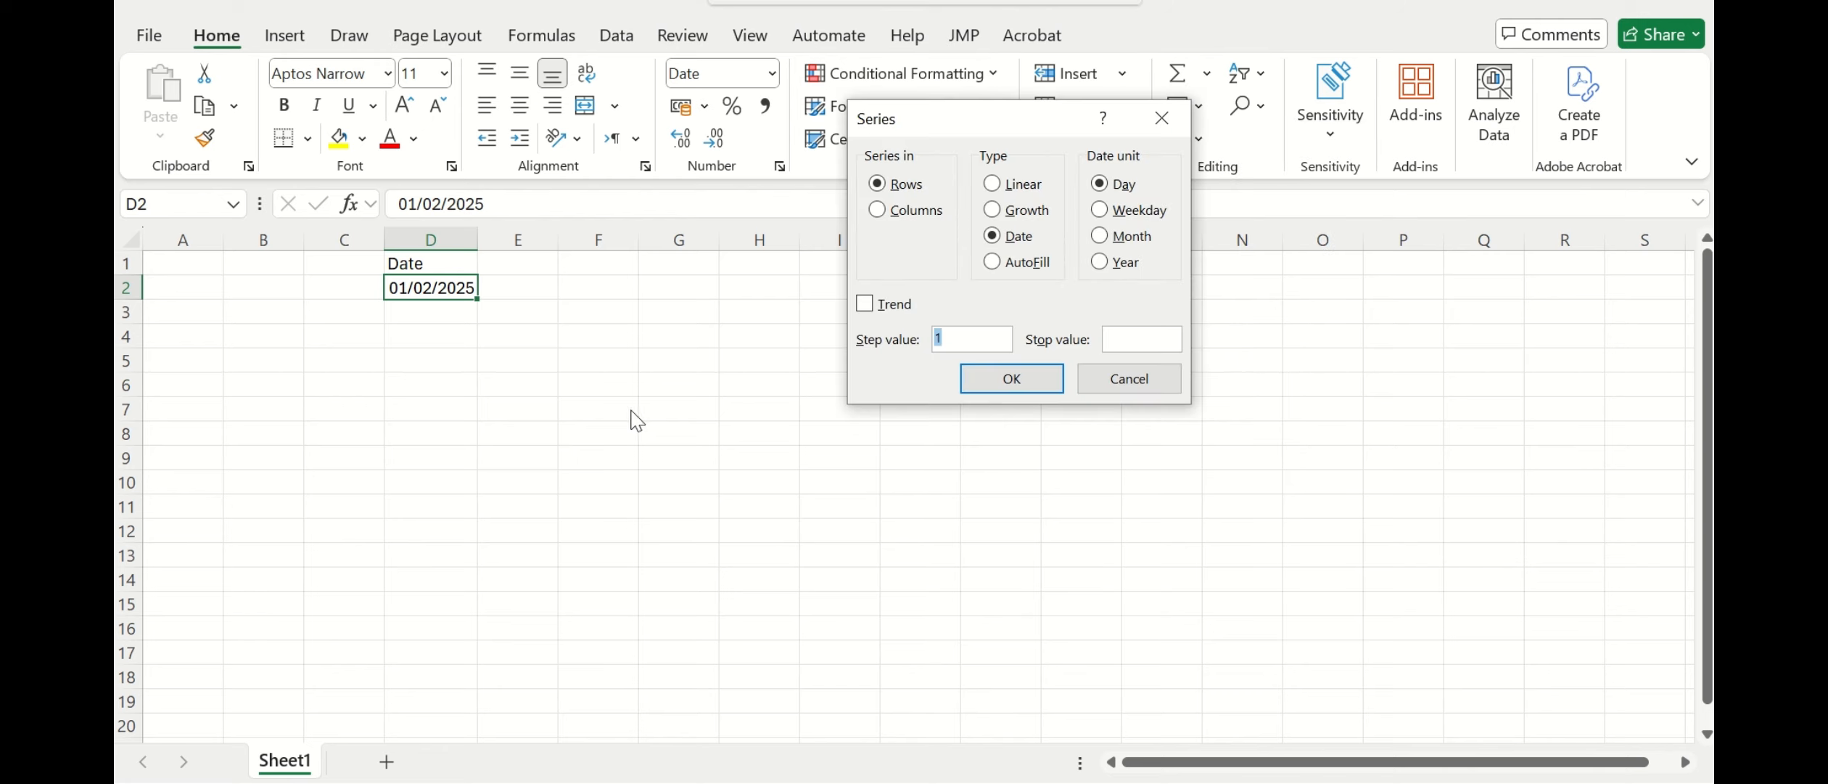
drag(1001, 129, 824, 139)
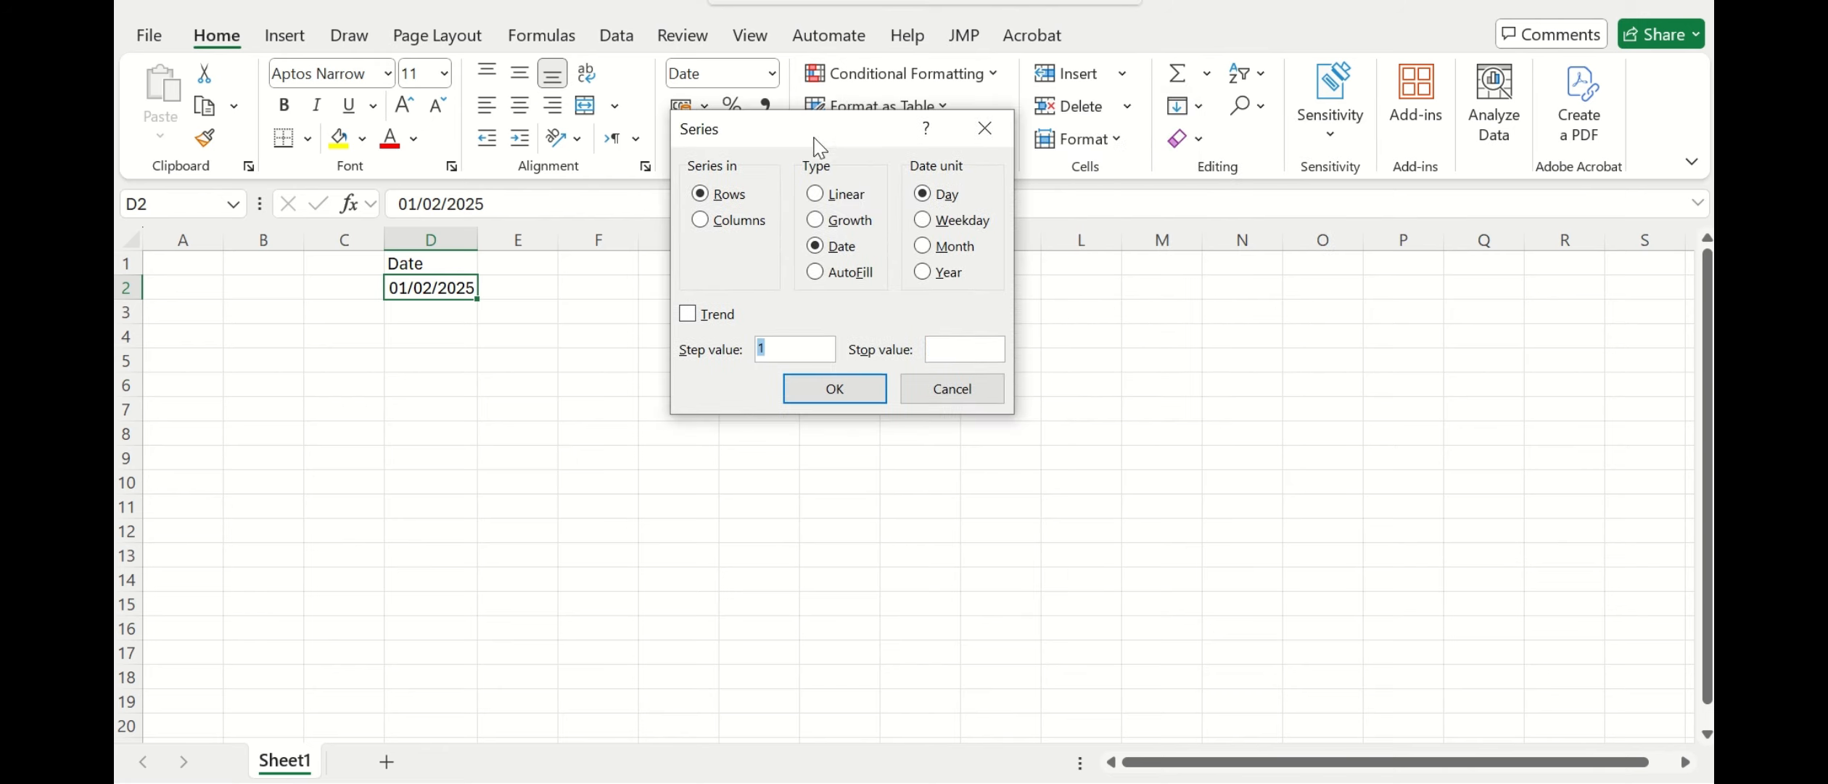
click(703, 221)
click(923, 273)
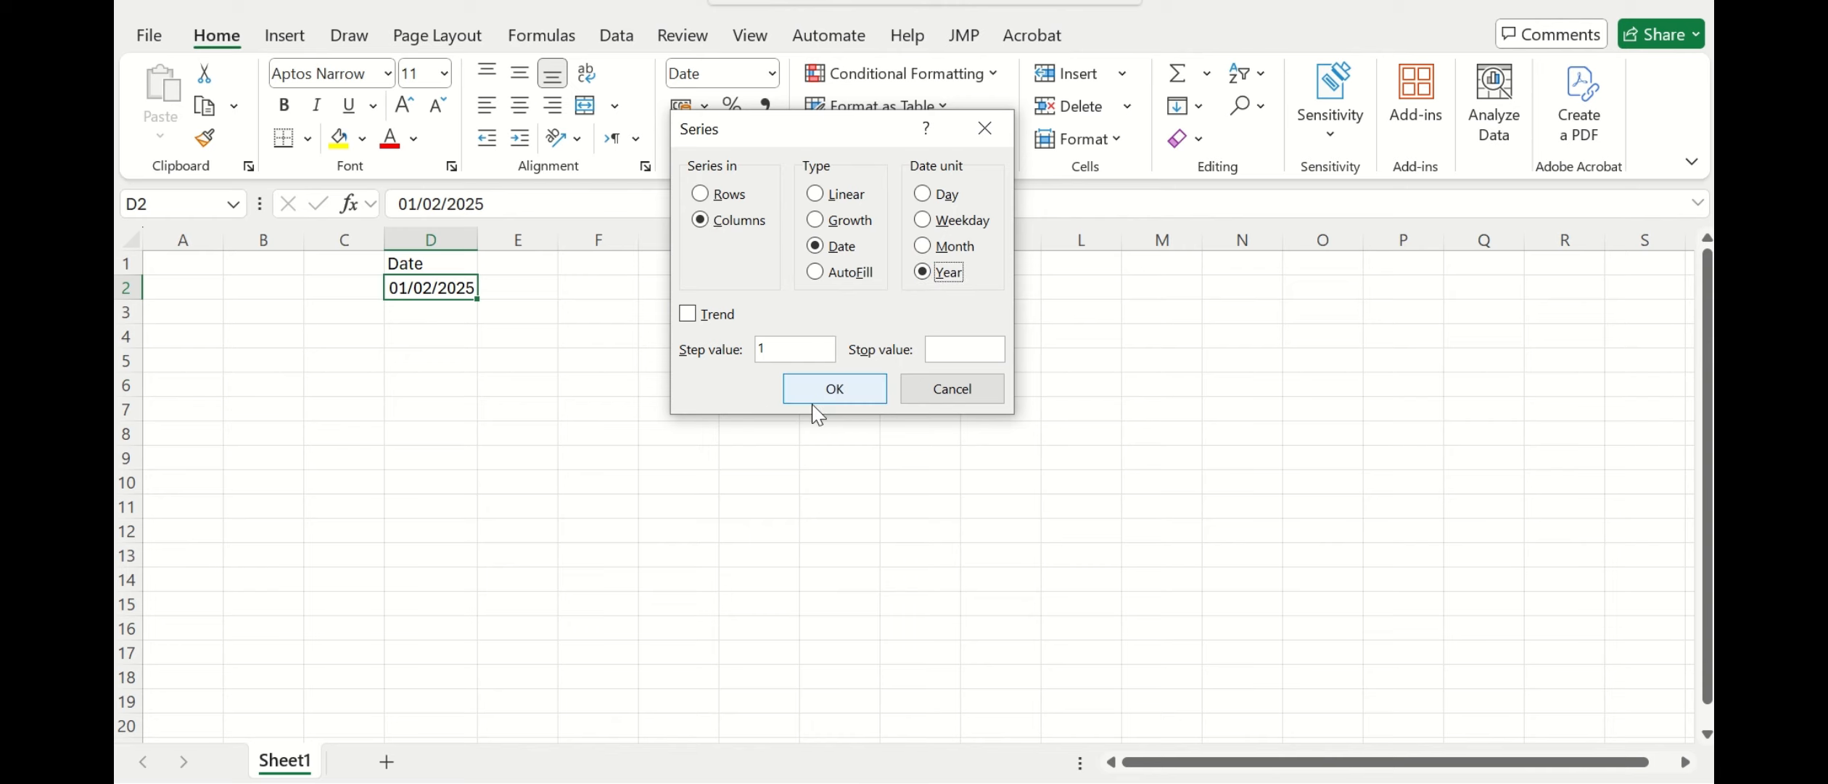
click(945, 349)
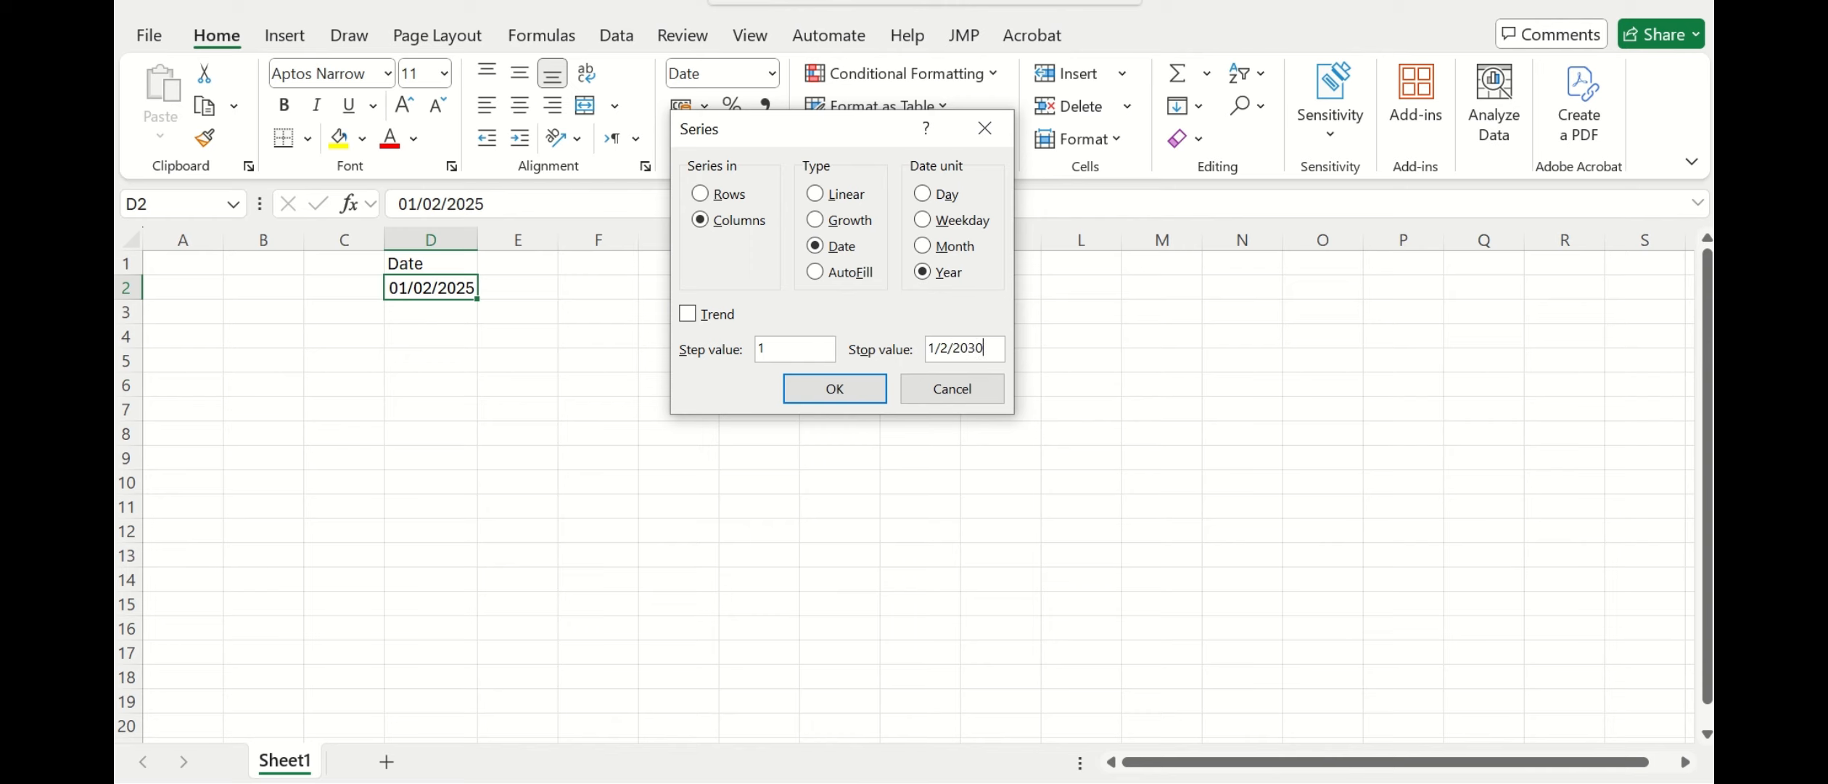
click(834, 390)
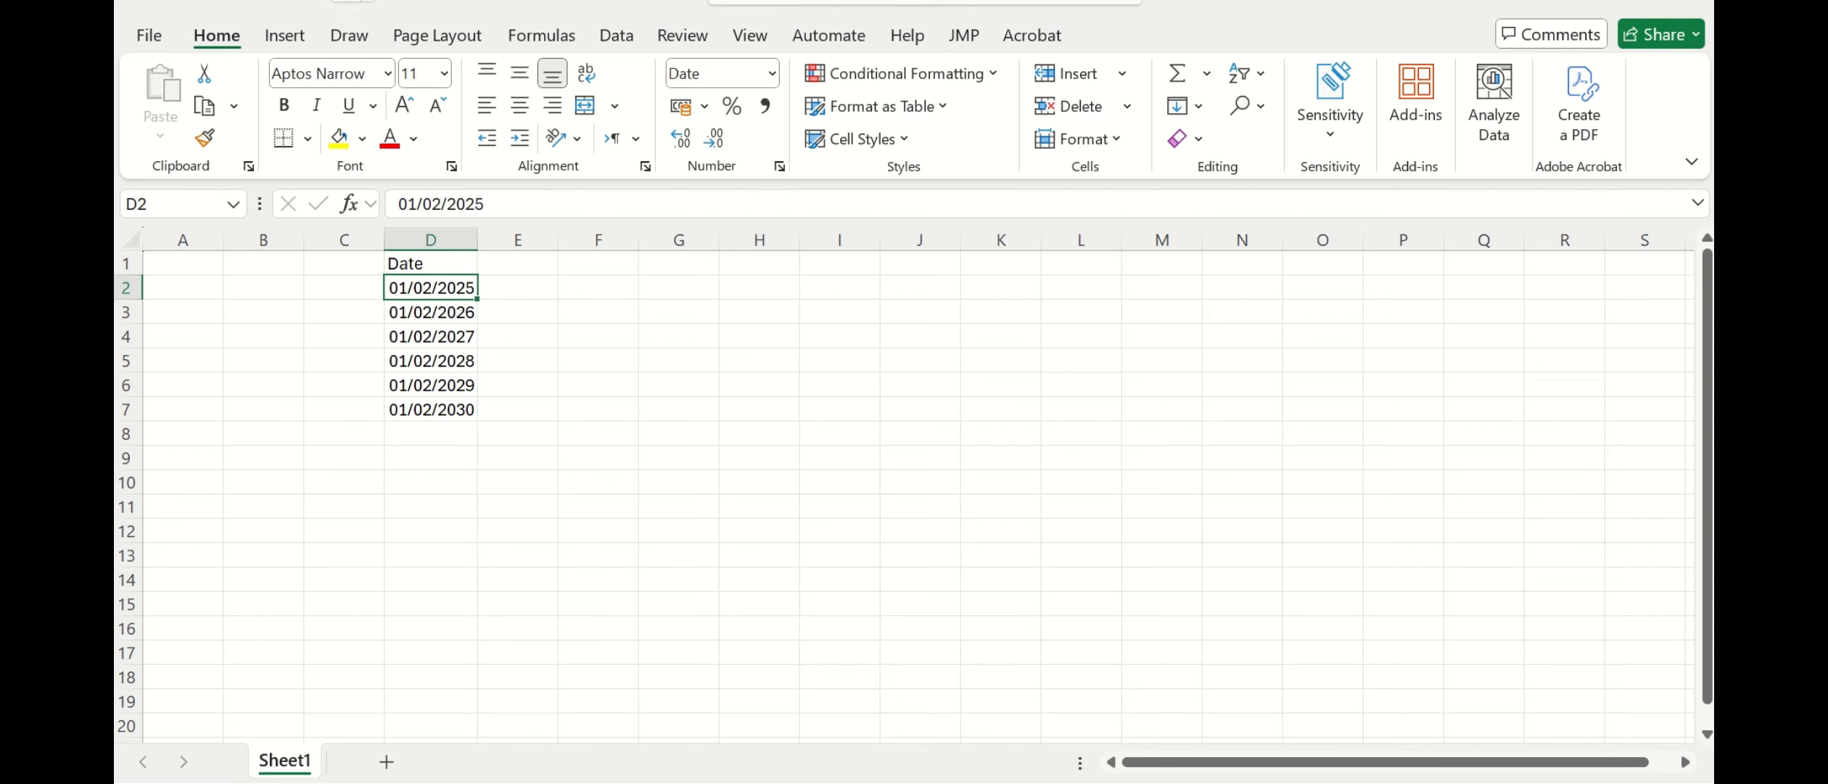
key(ctrl+z)
click(1187, 101)
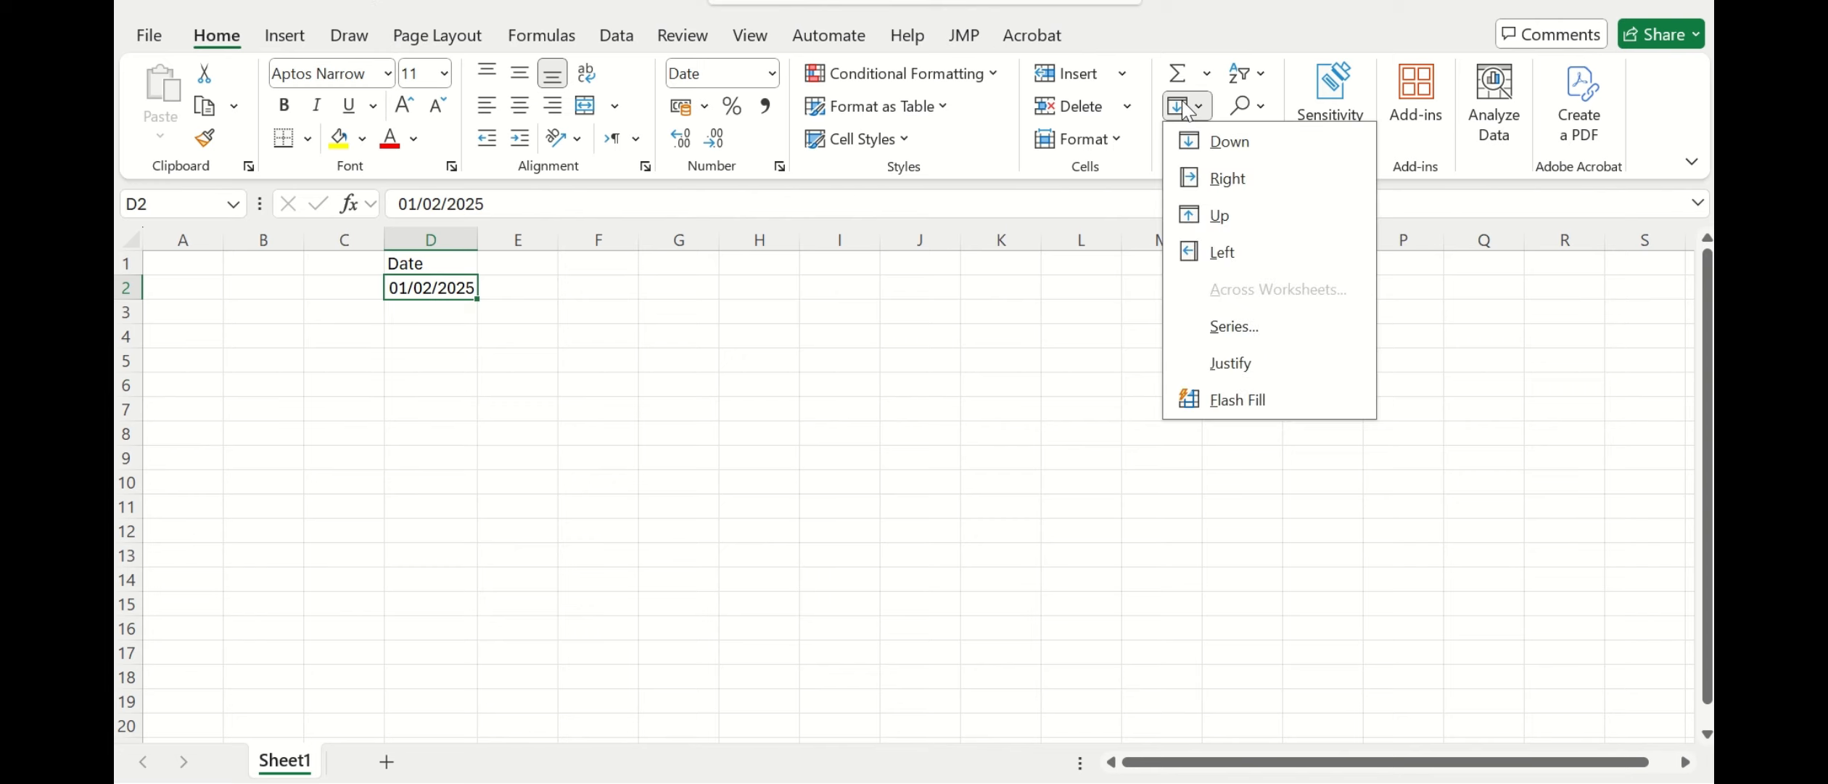
click(1219, 332)
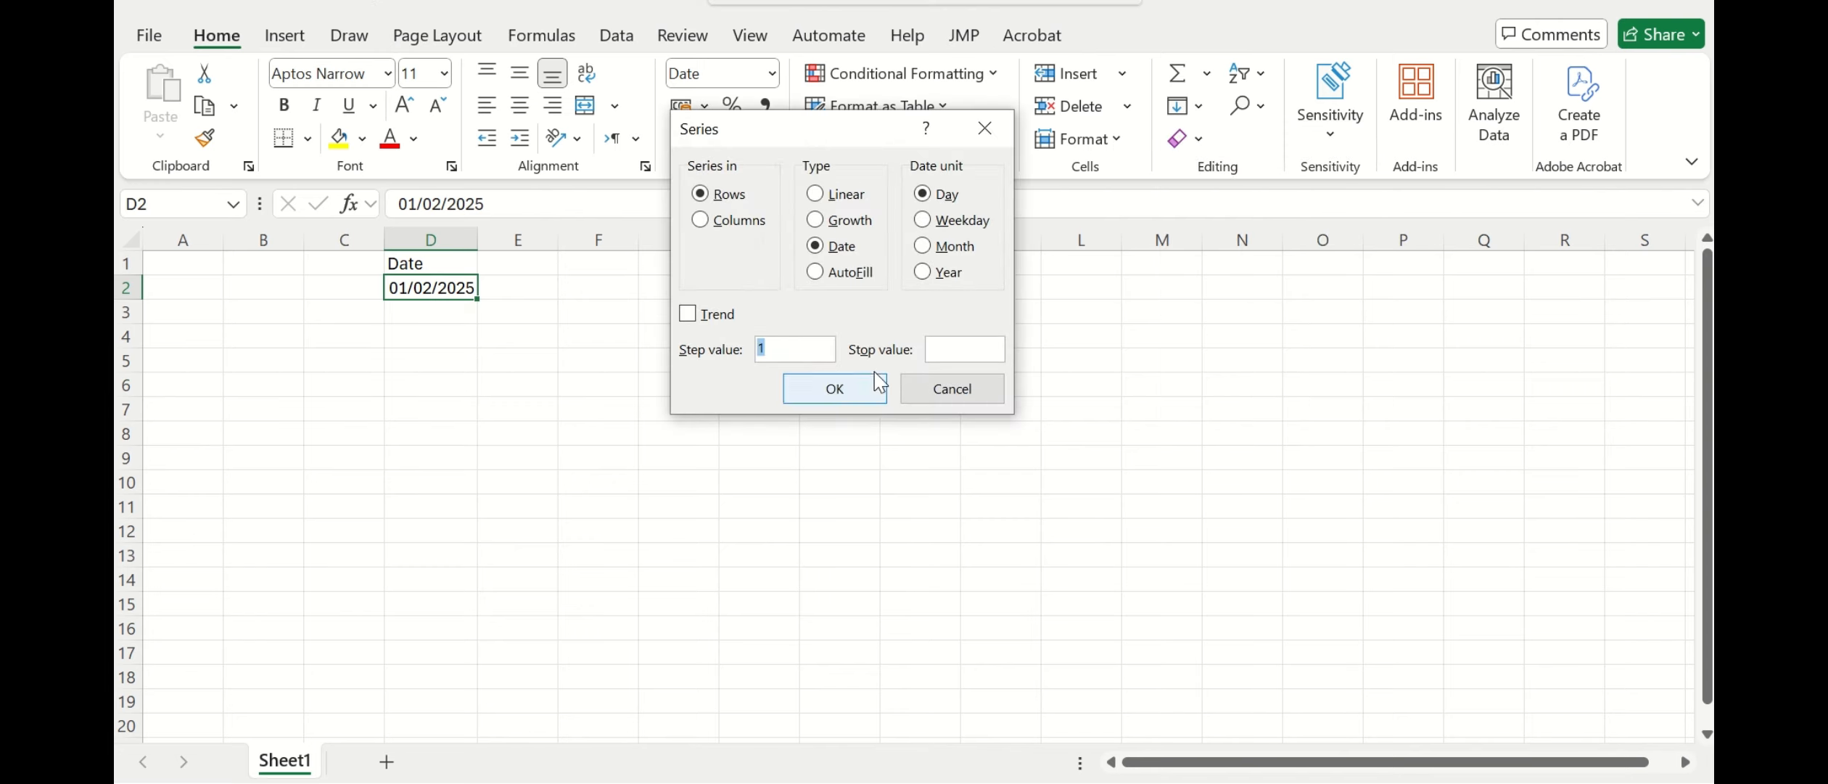
click(699, 220)
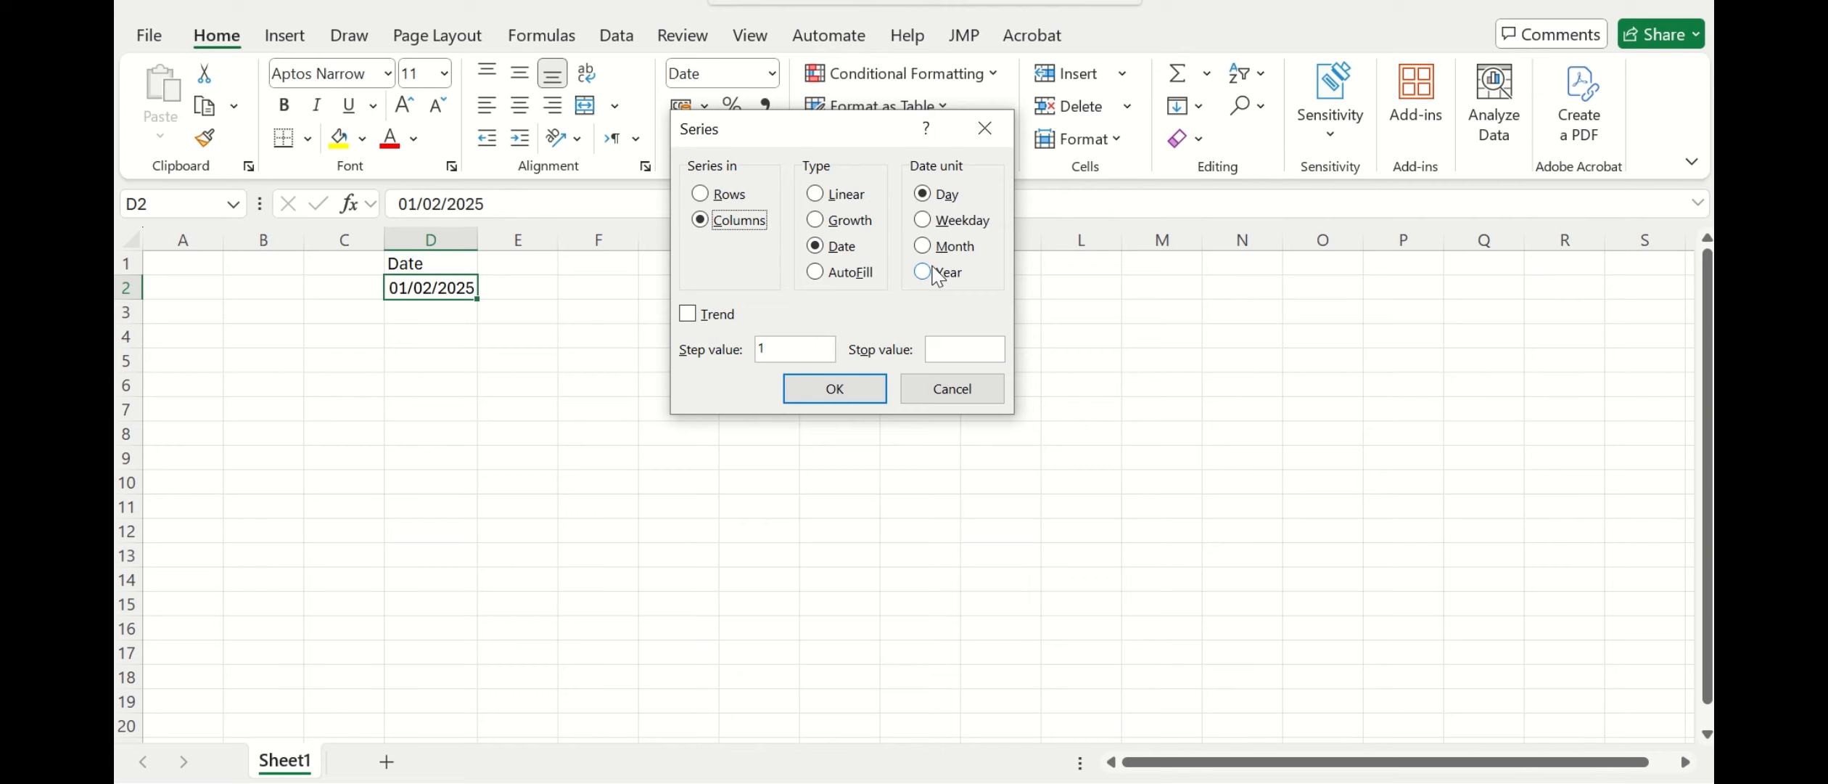
click(925, 222)
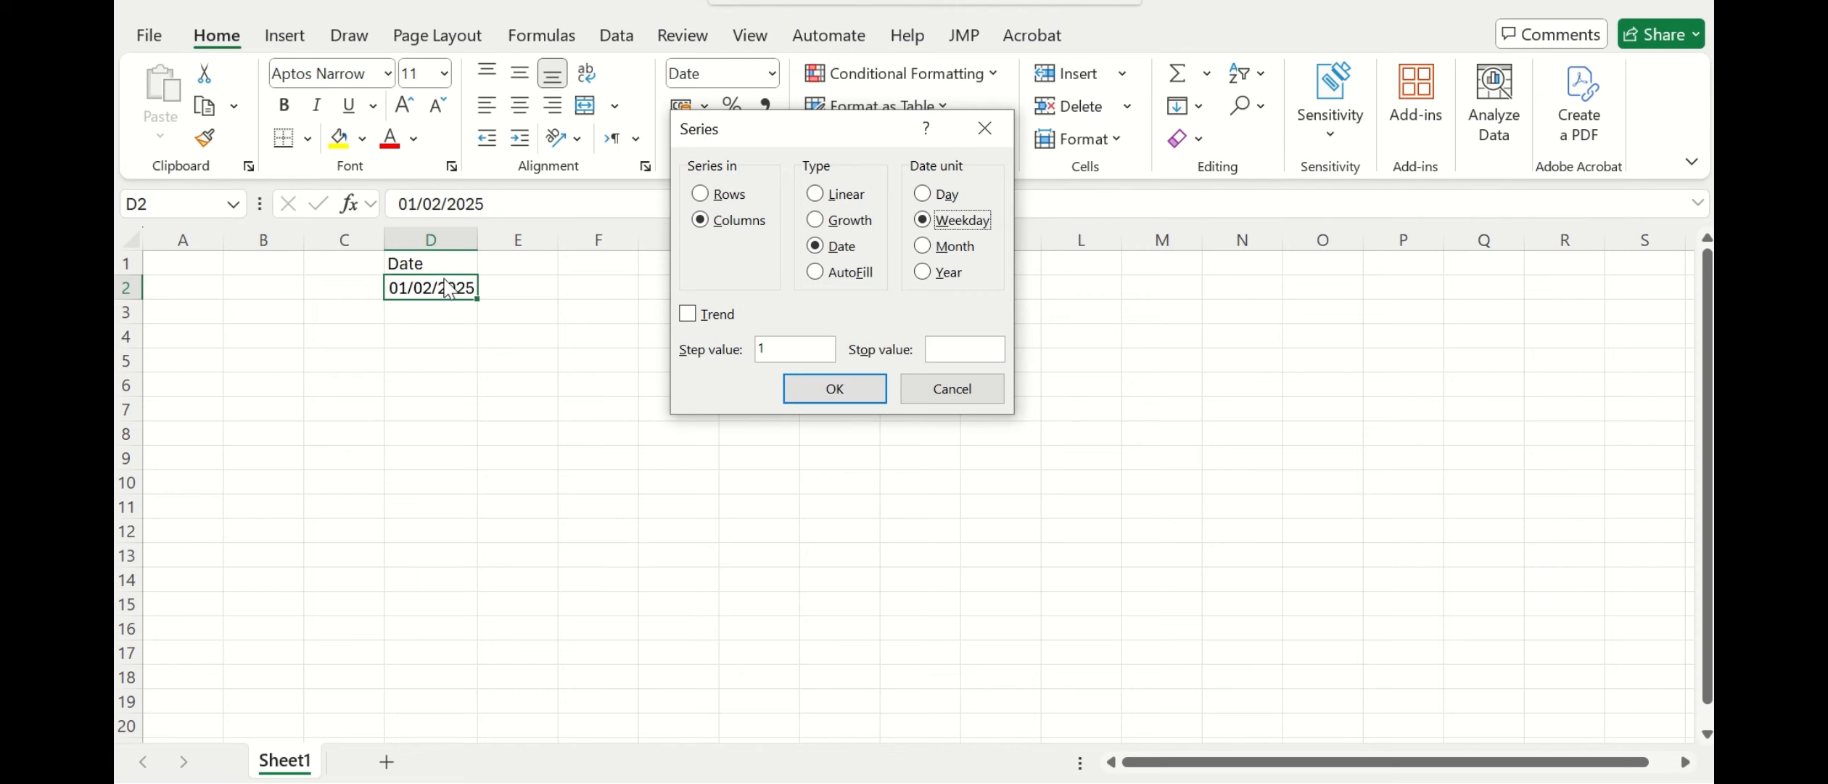
click(963, 389)
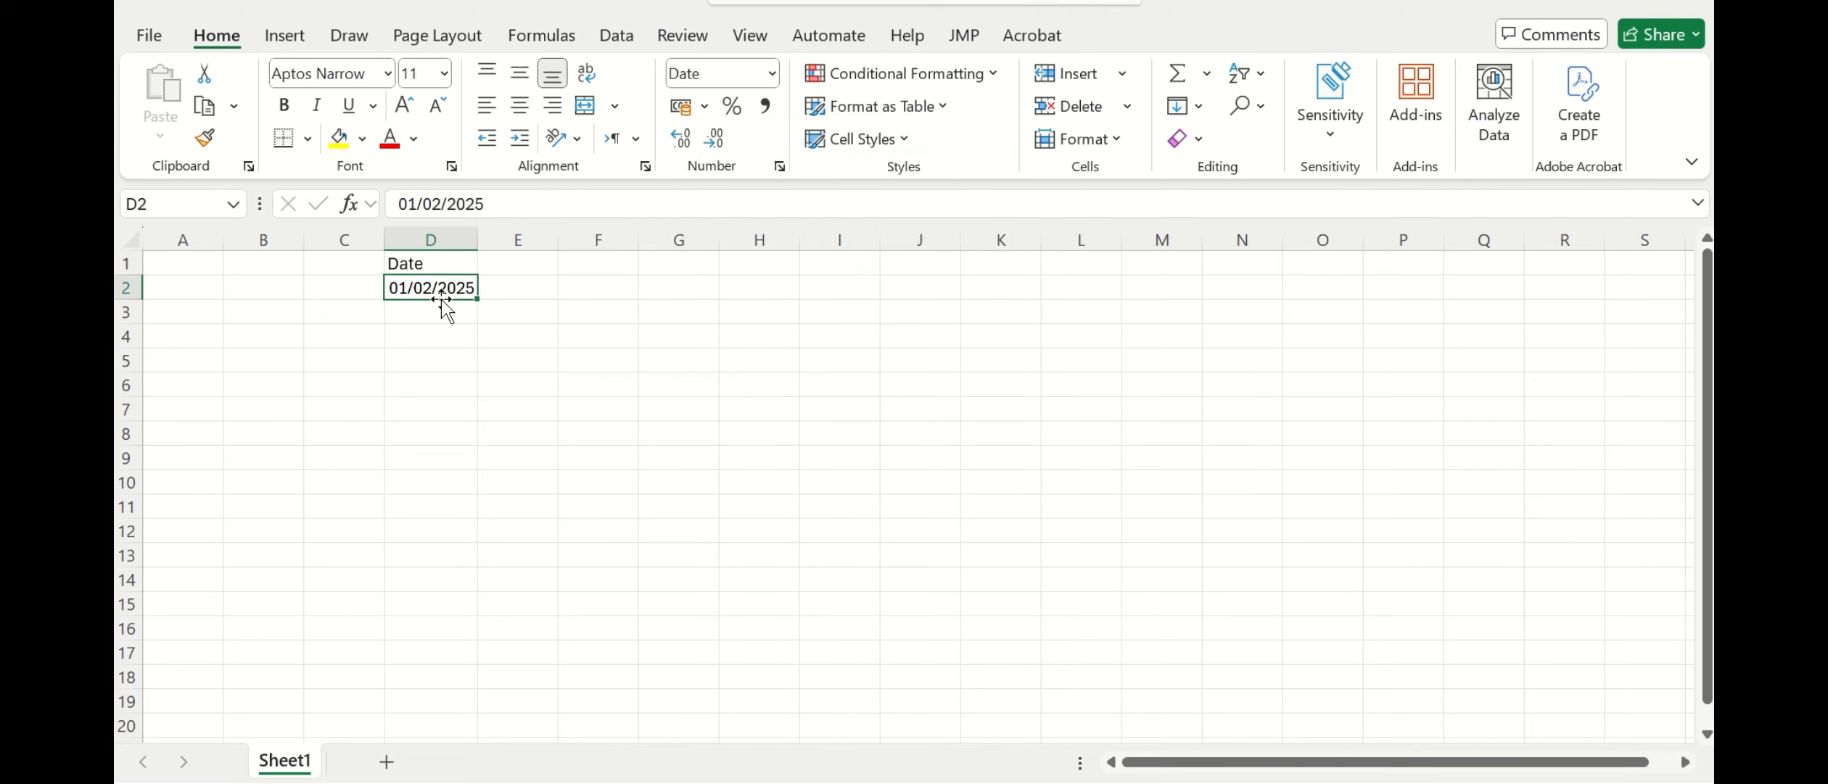
- Change the start date in cell D2 to 03/02/2025
click(418, 205)
key(BackSpace)
text(3)
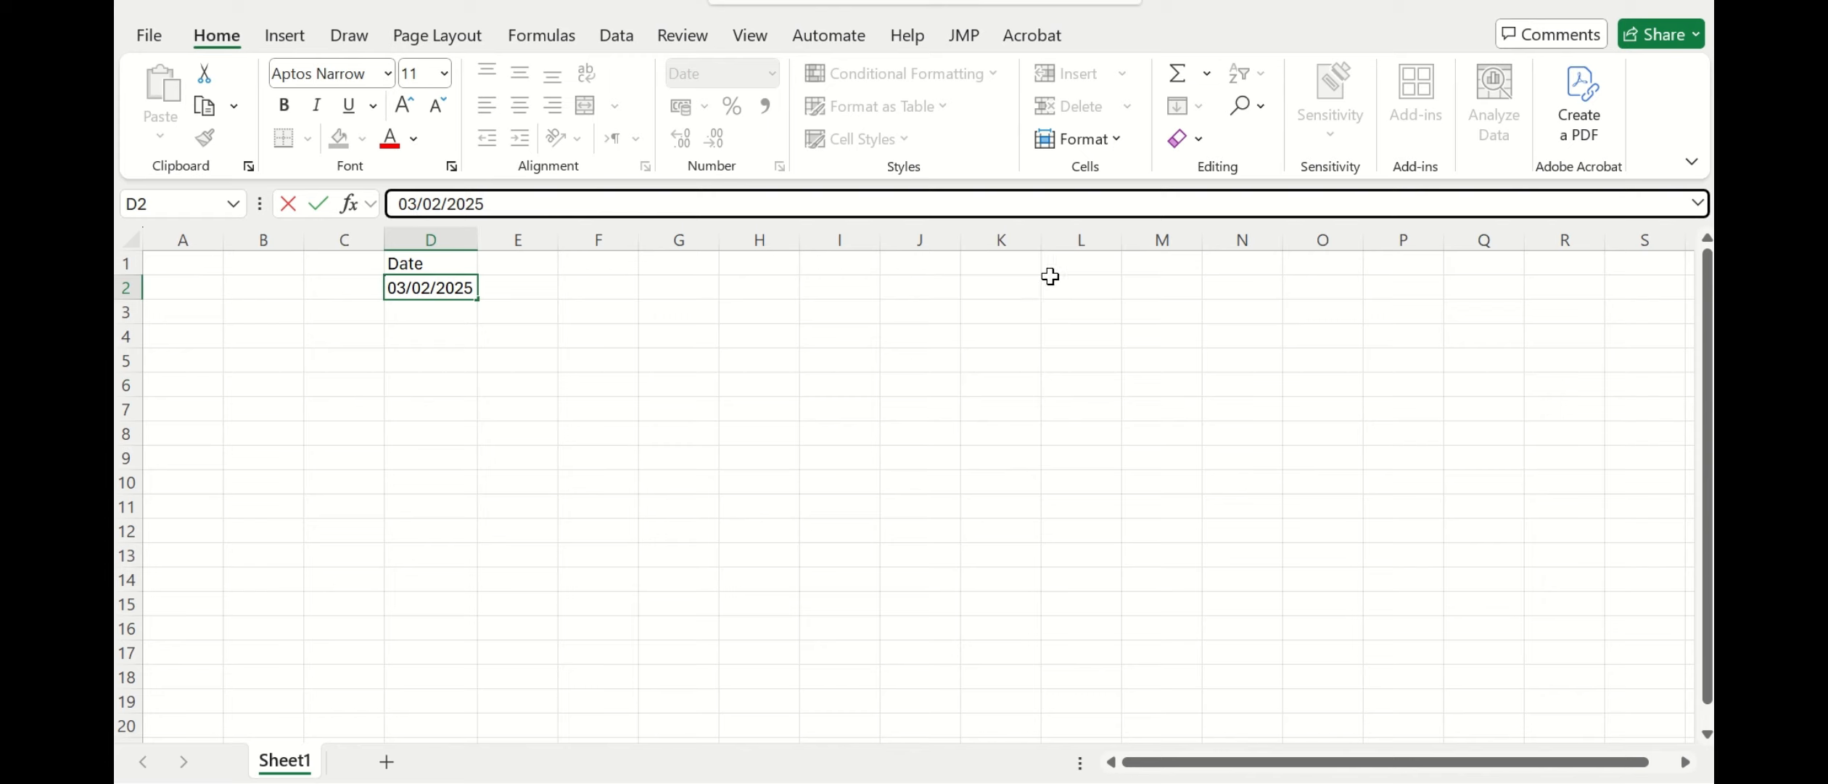
click(440, 332)
- Fill column D downward from D2 with a weekday date series up to the stop value 3/6/2025, and undo the fill
click(443, 291)
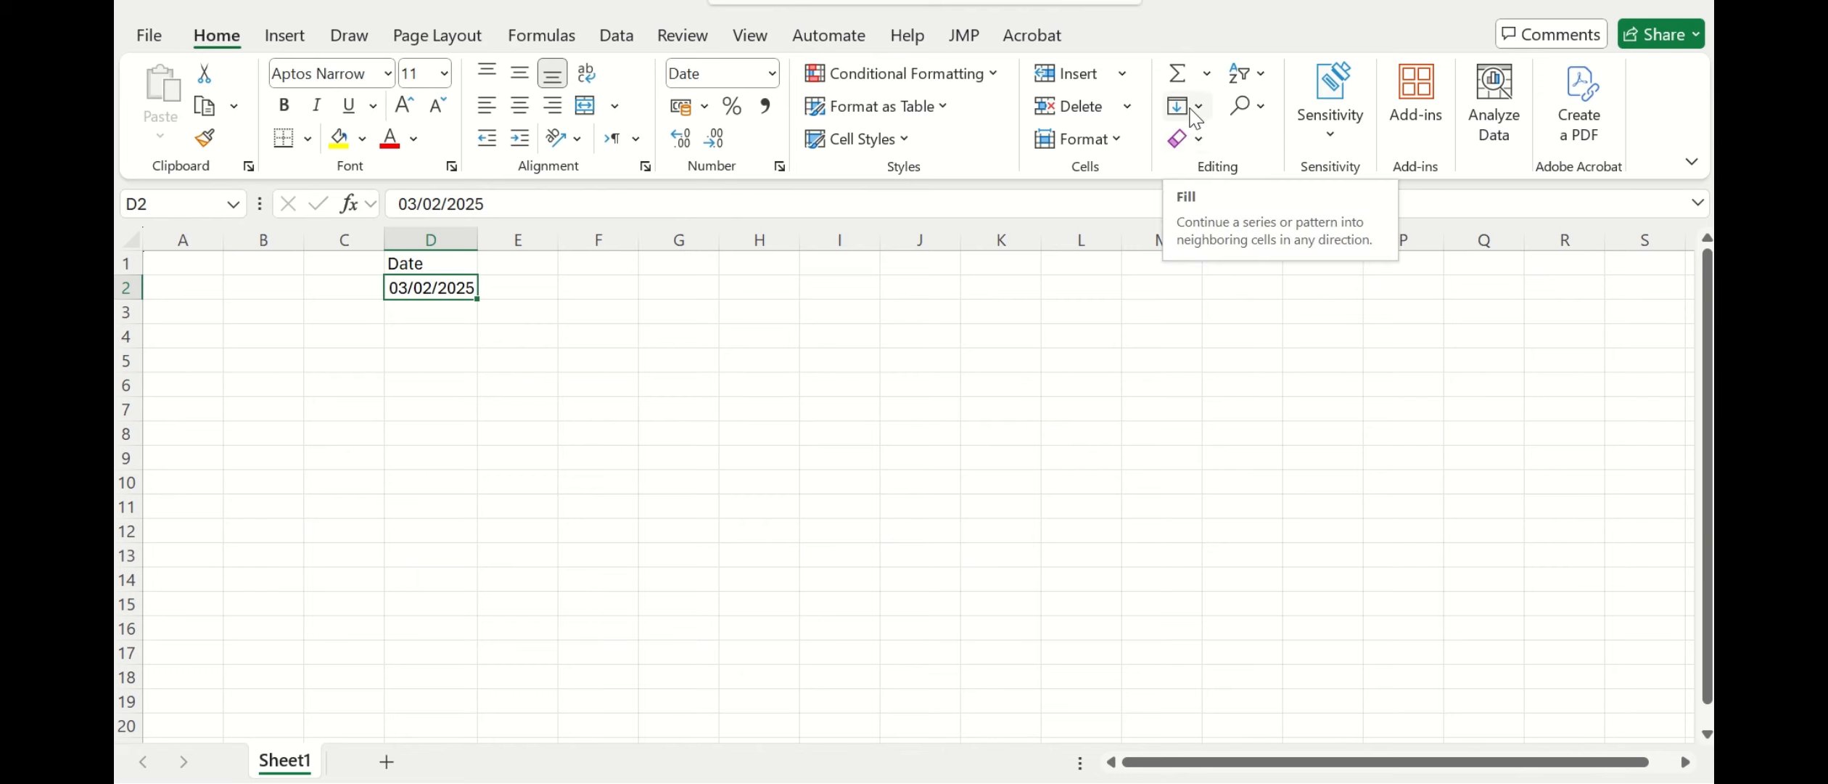
click(1176, 108)
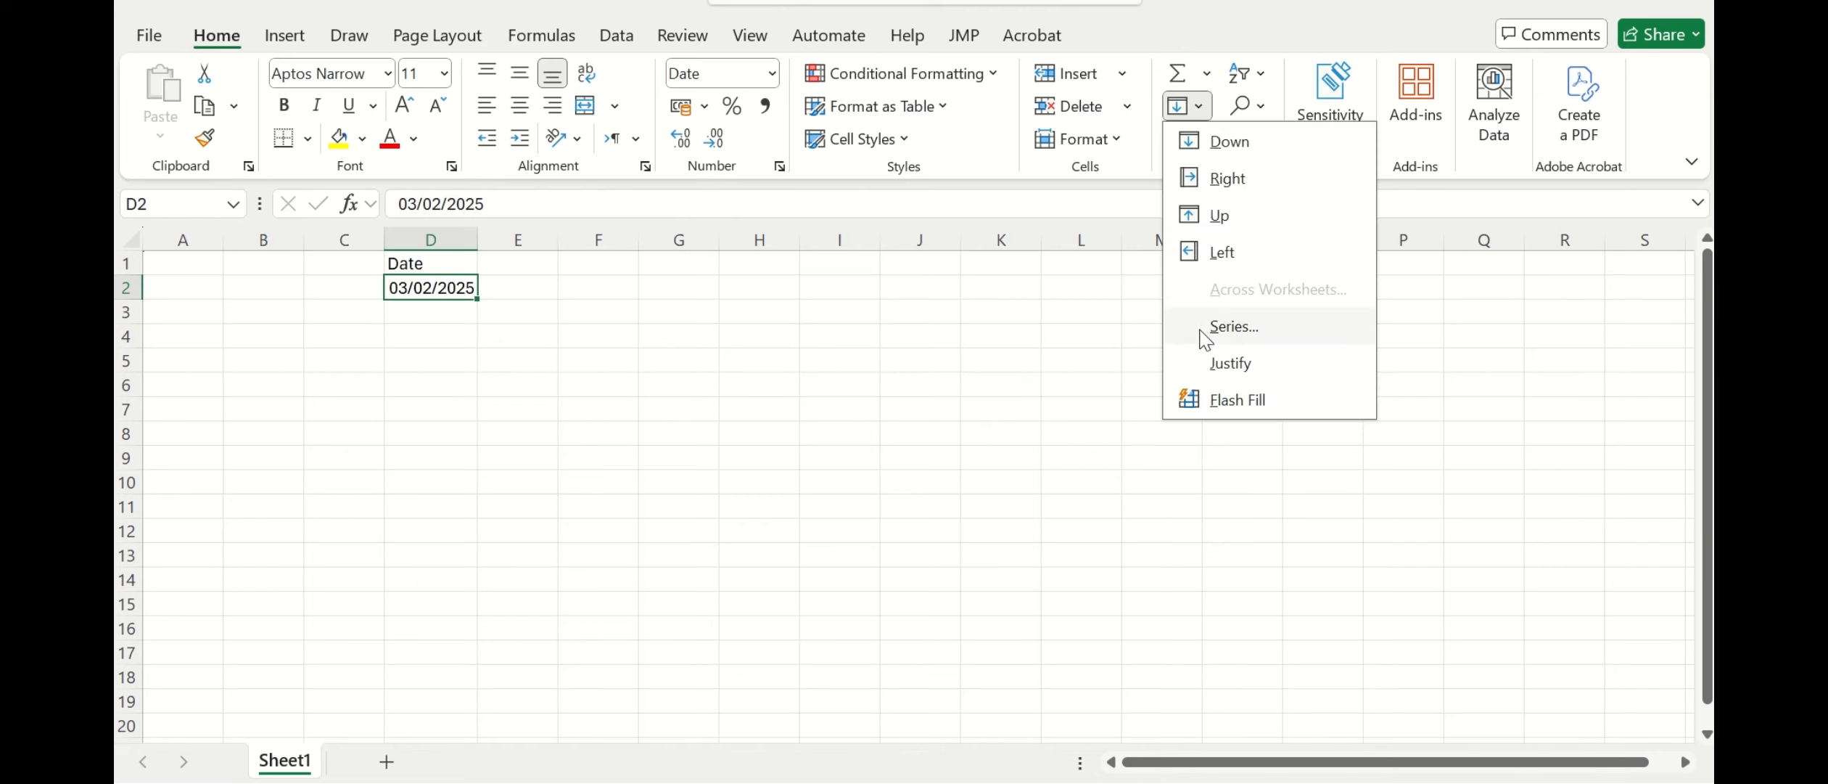
click(1226, 328)
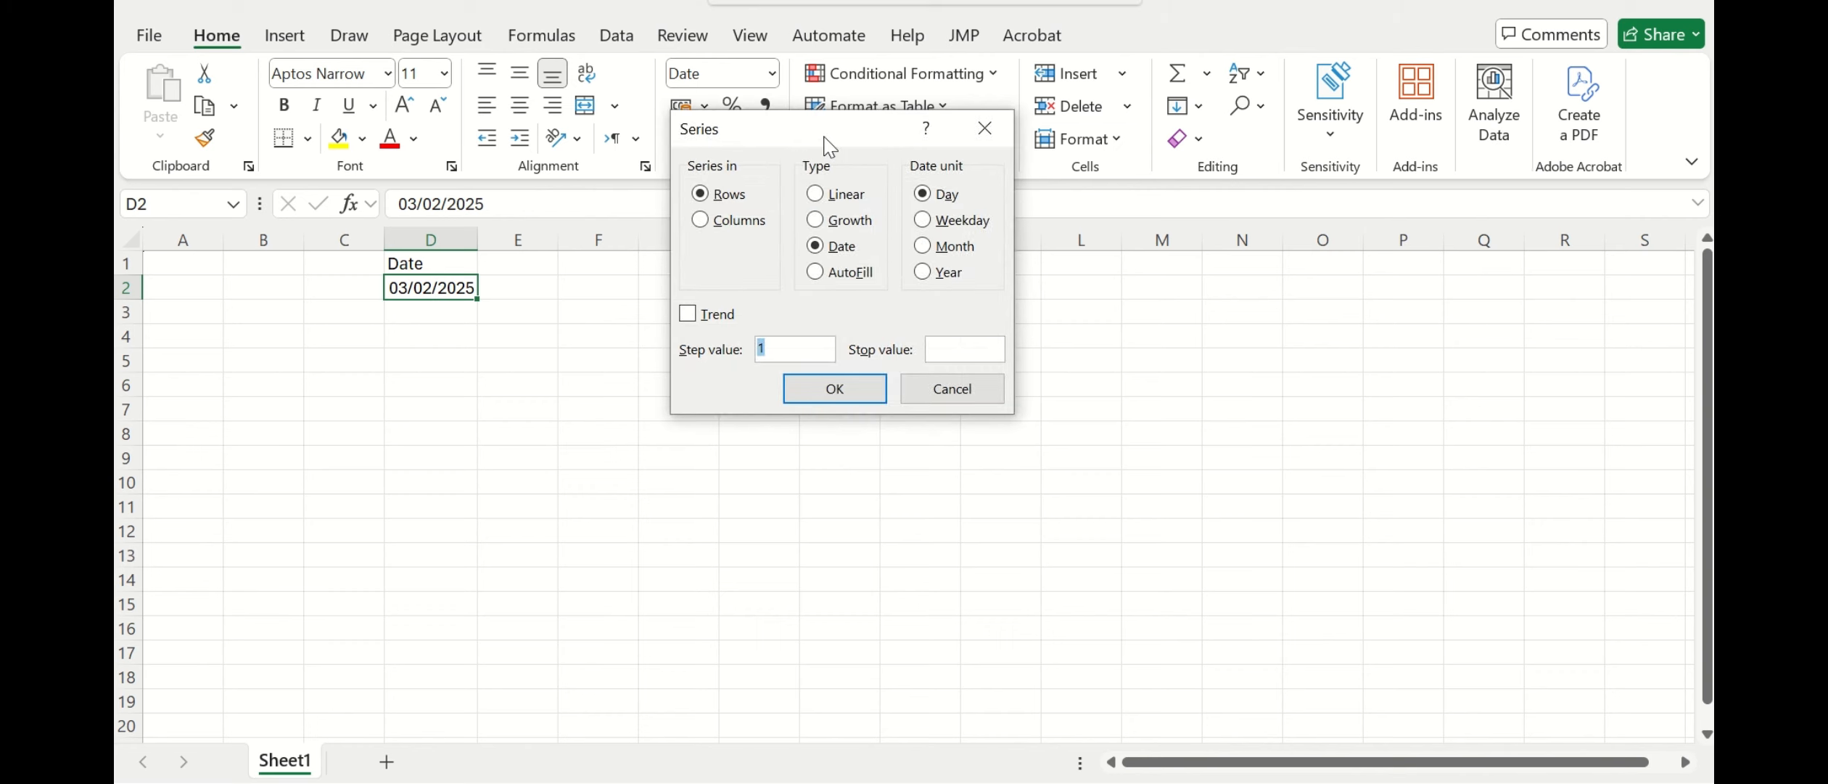
drag(827, 139, 767, 121)
click(677, 207)
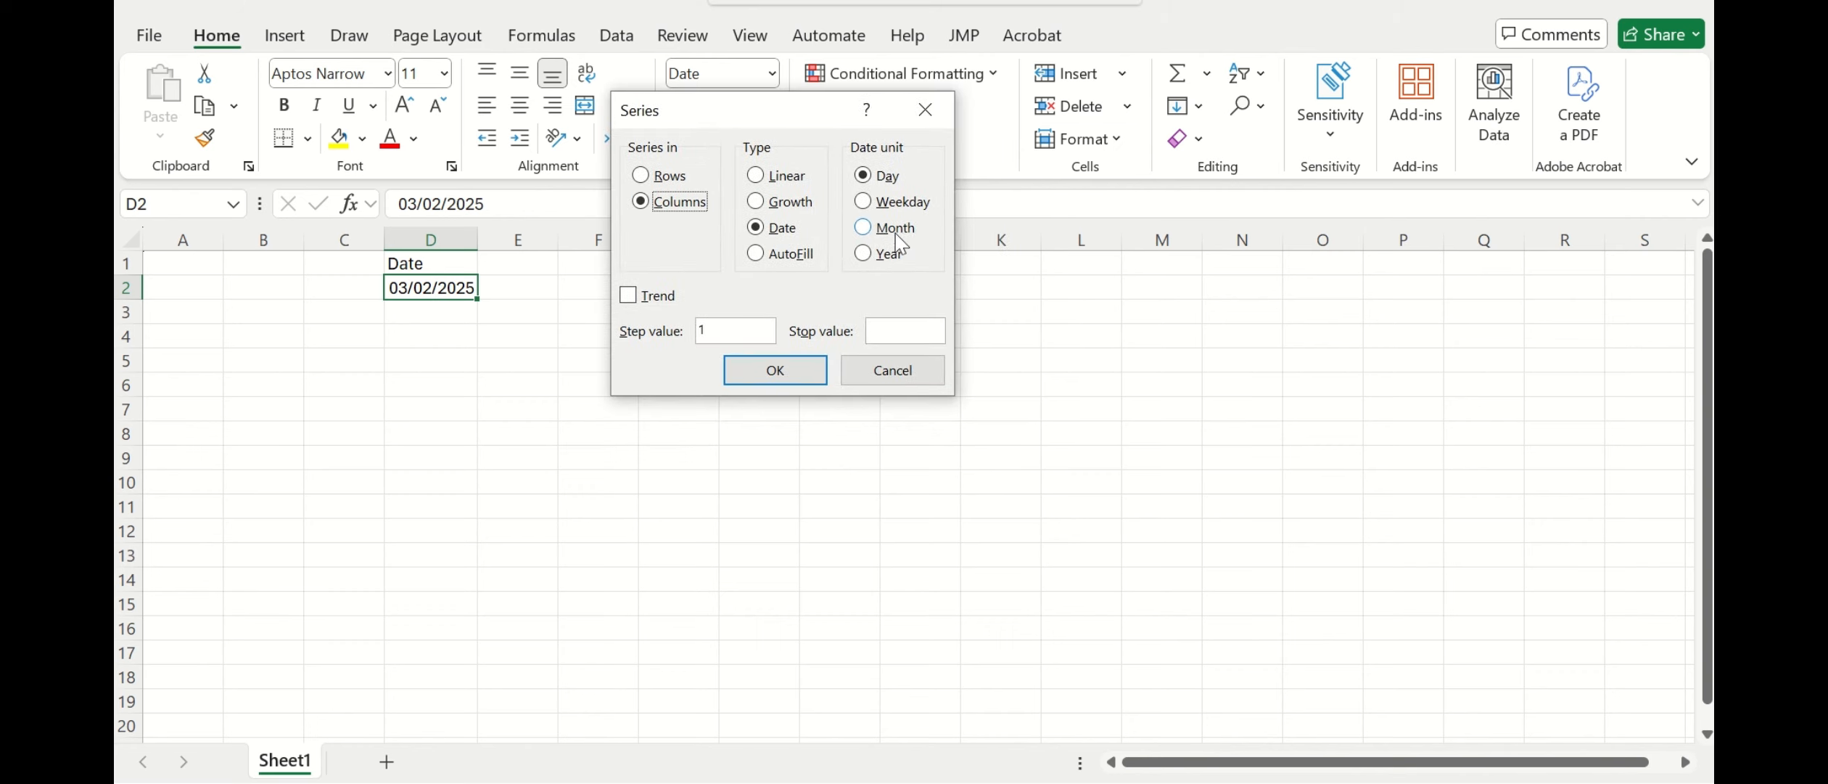
click(865, 204)
click(917, 337)
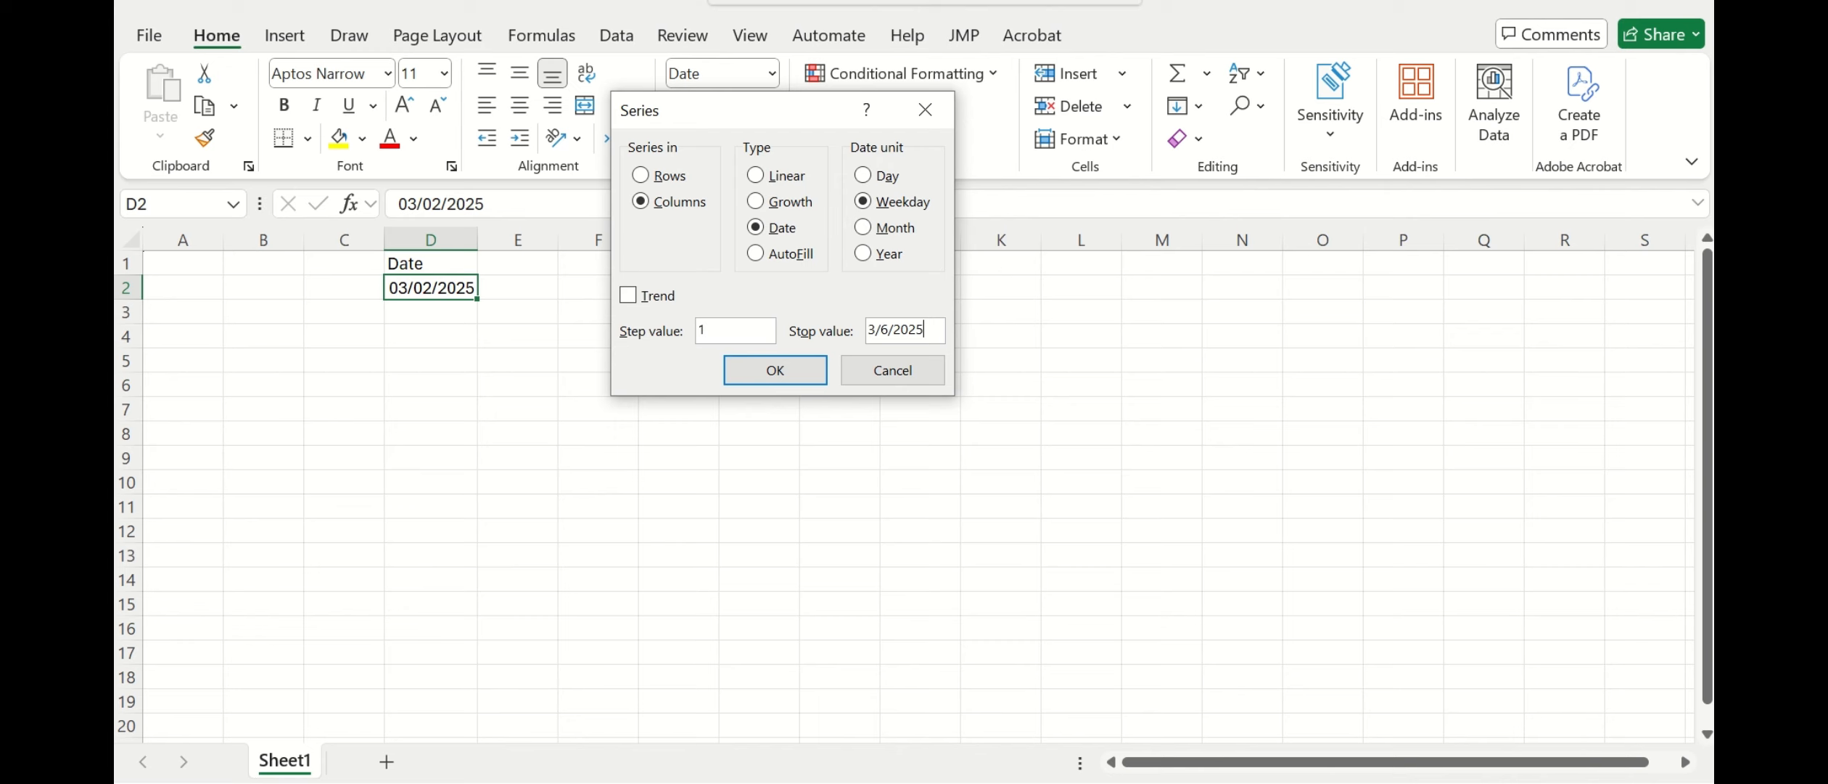
click(798, 372)
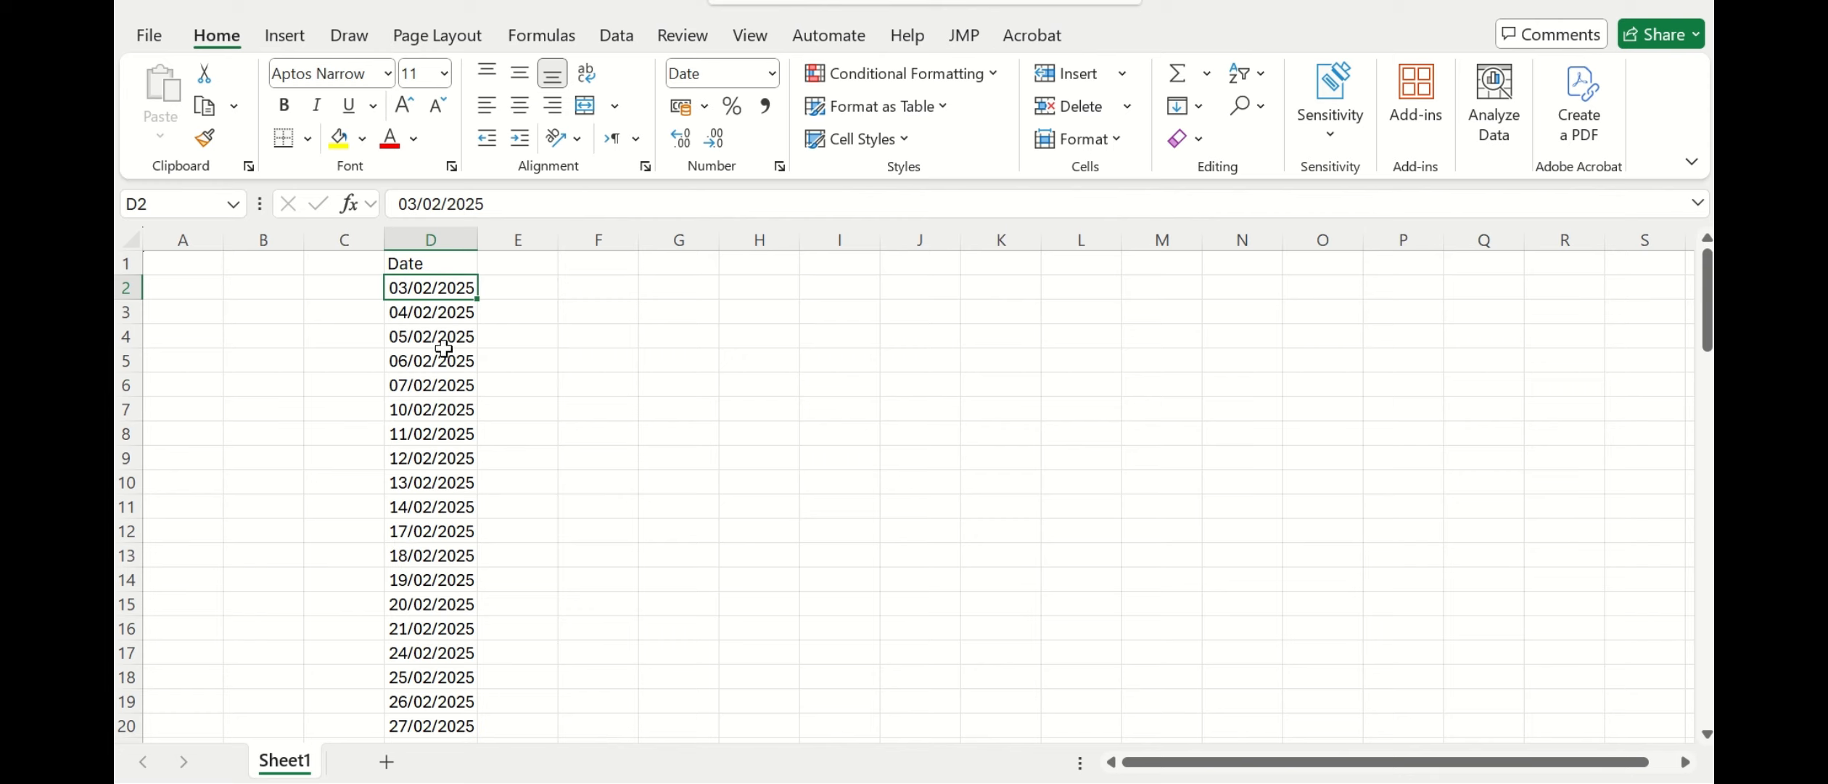
key(ctrl+z)
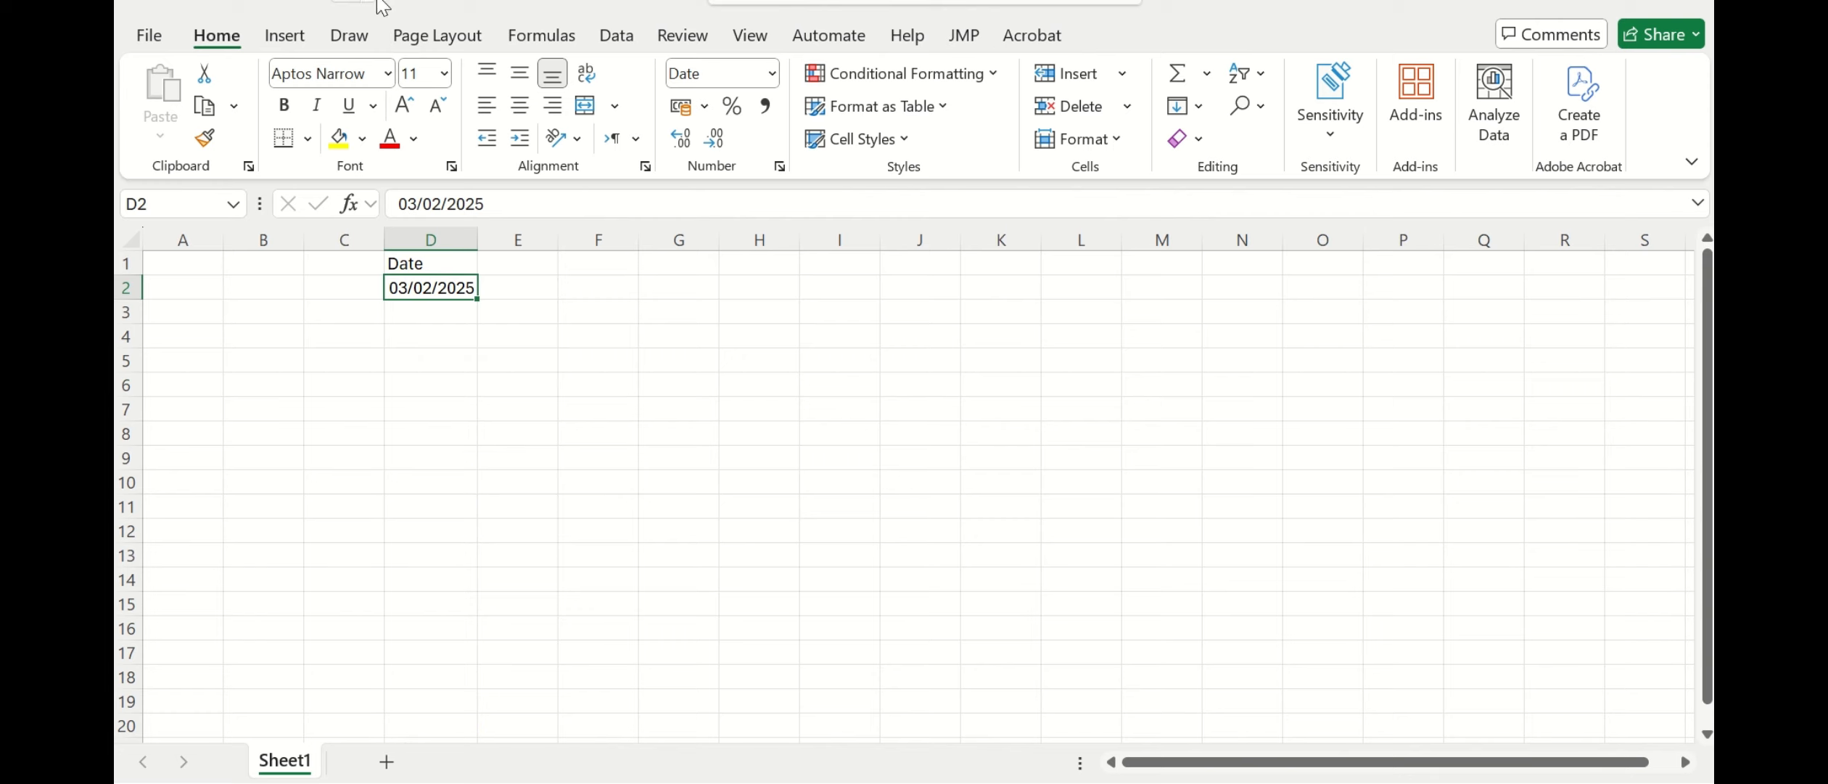
- Fill column D downward from D2 with a monthly date series up to the stop value 3/10/2025, and undo the fill
click(1182, 106)
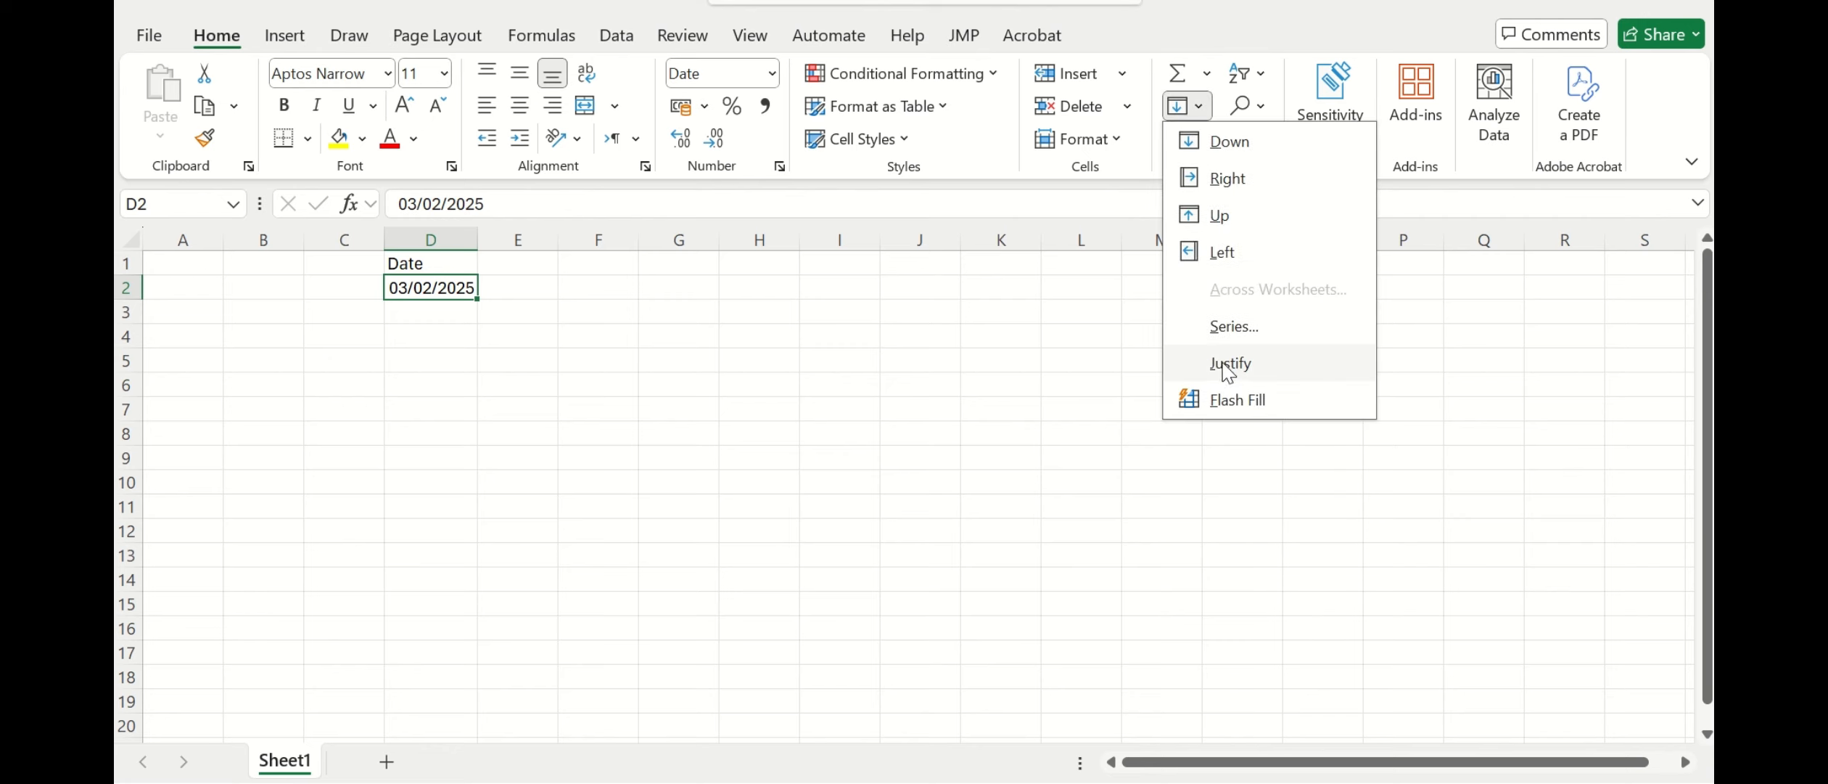
click(1227, 326)
click(696, 203)
click(867, 227)
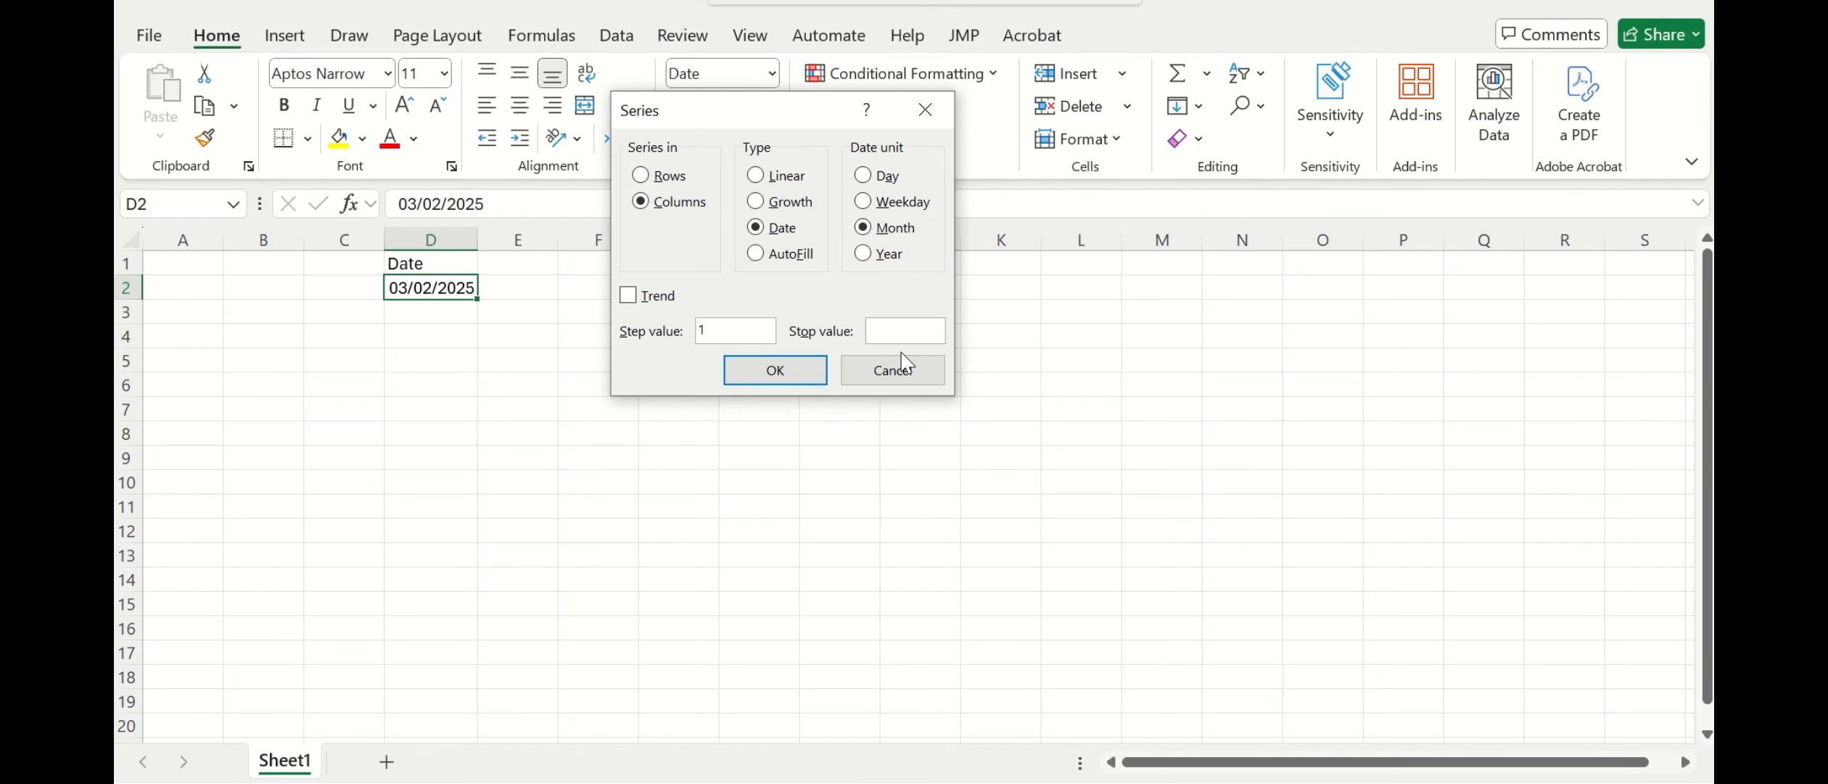
text(3/10/2025)
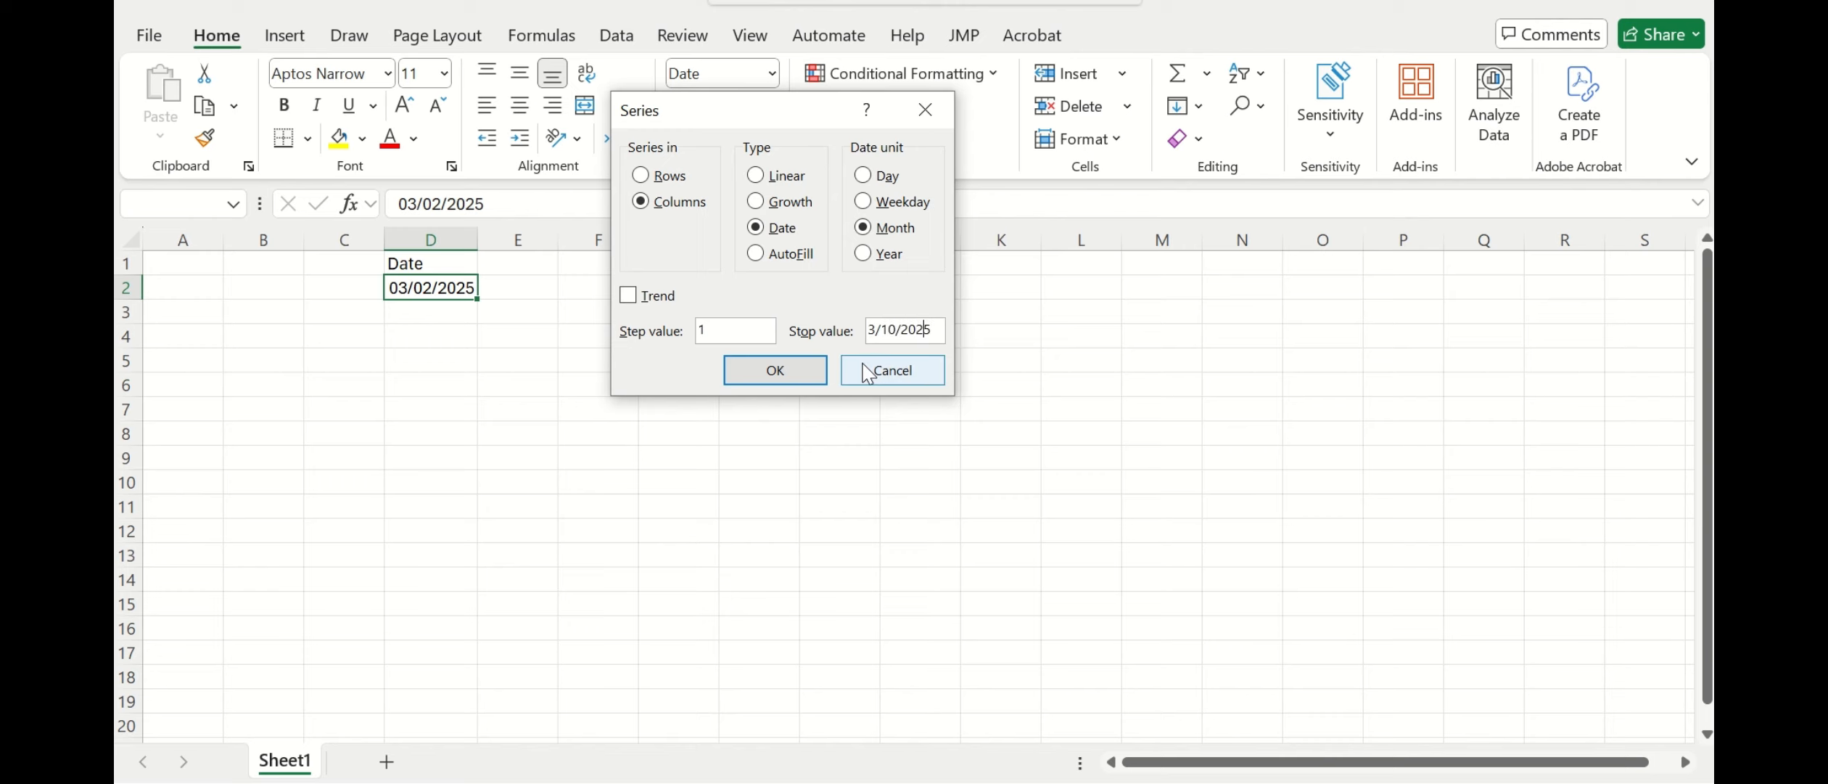
click(783, 372)
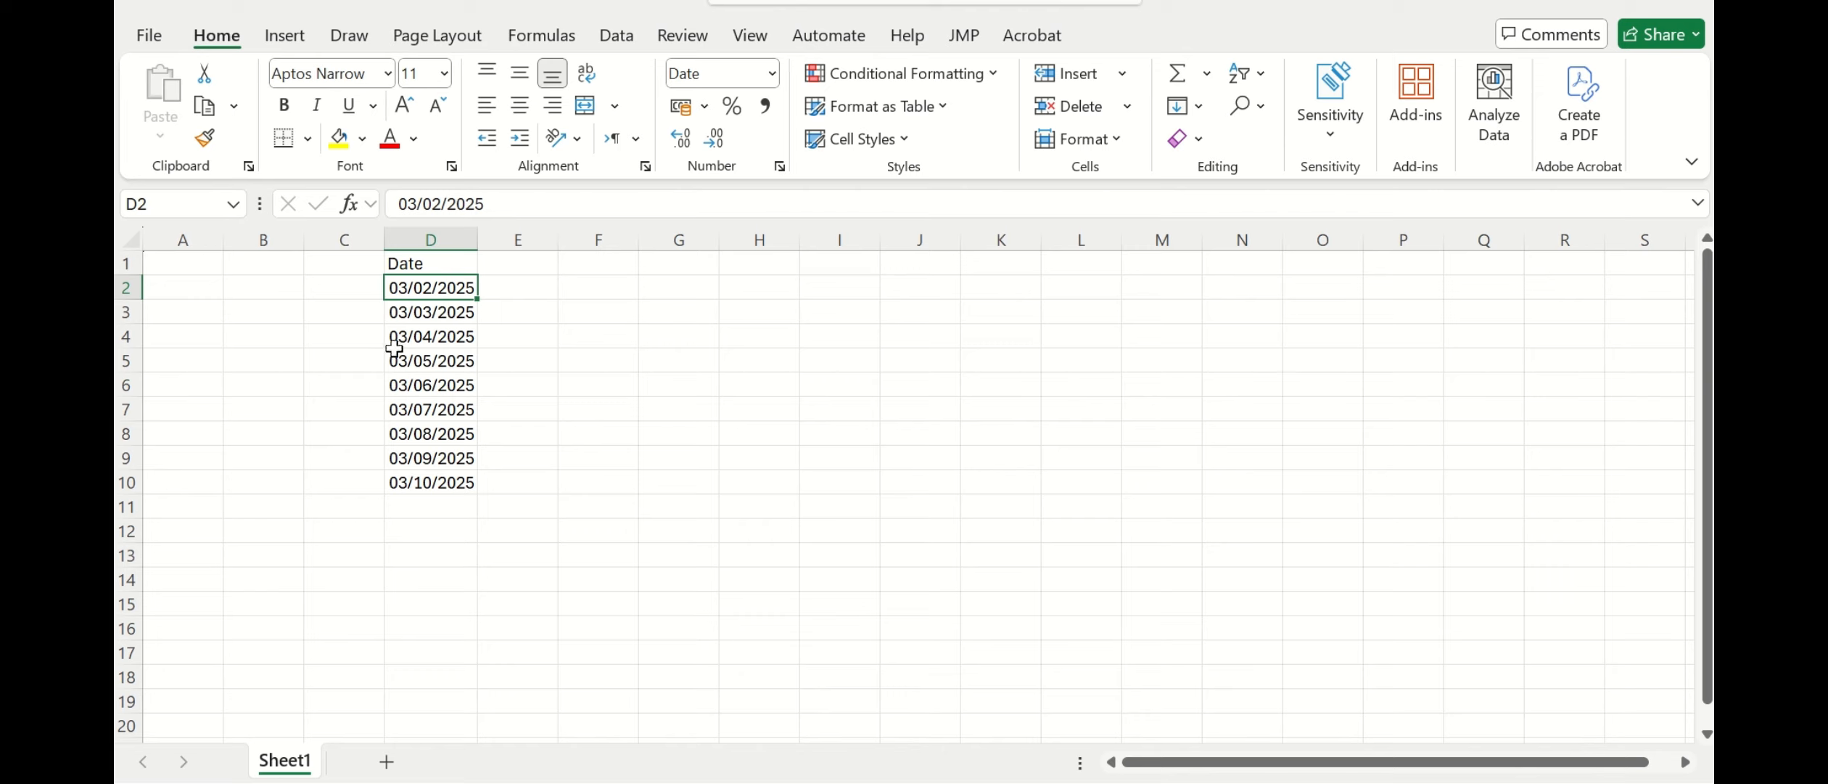
key(ctrl+z)
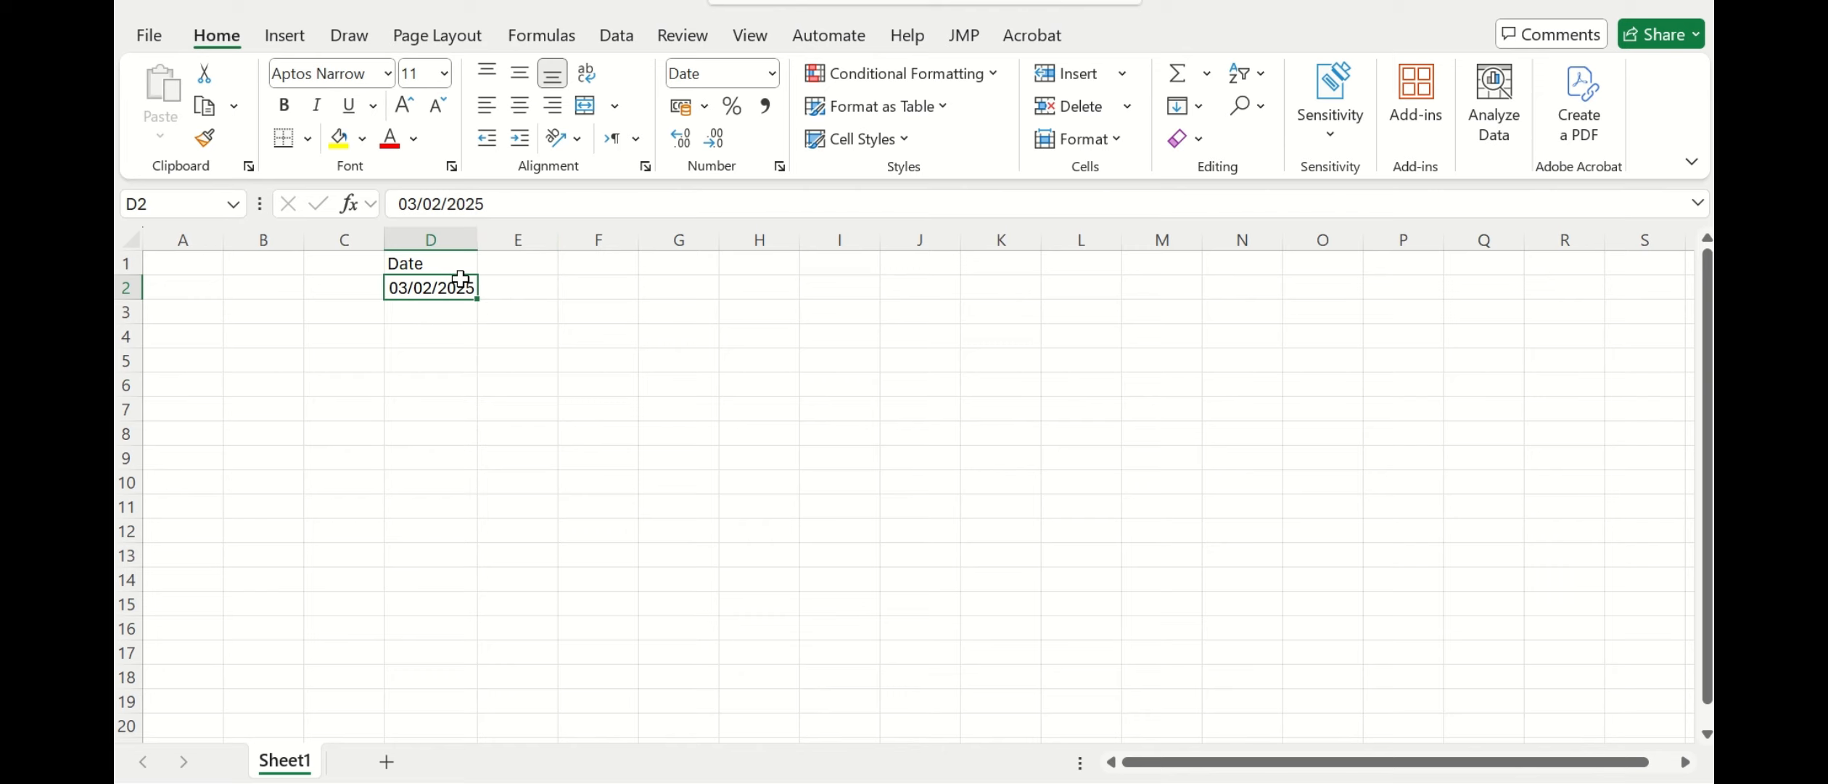
- Fill column D downward from D2 with a daily date series up to the stop value 3/5/2025, and check the filled dates
click(1181, 112)
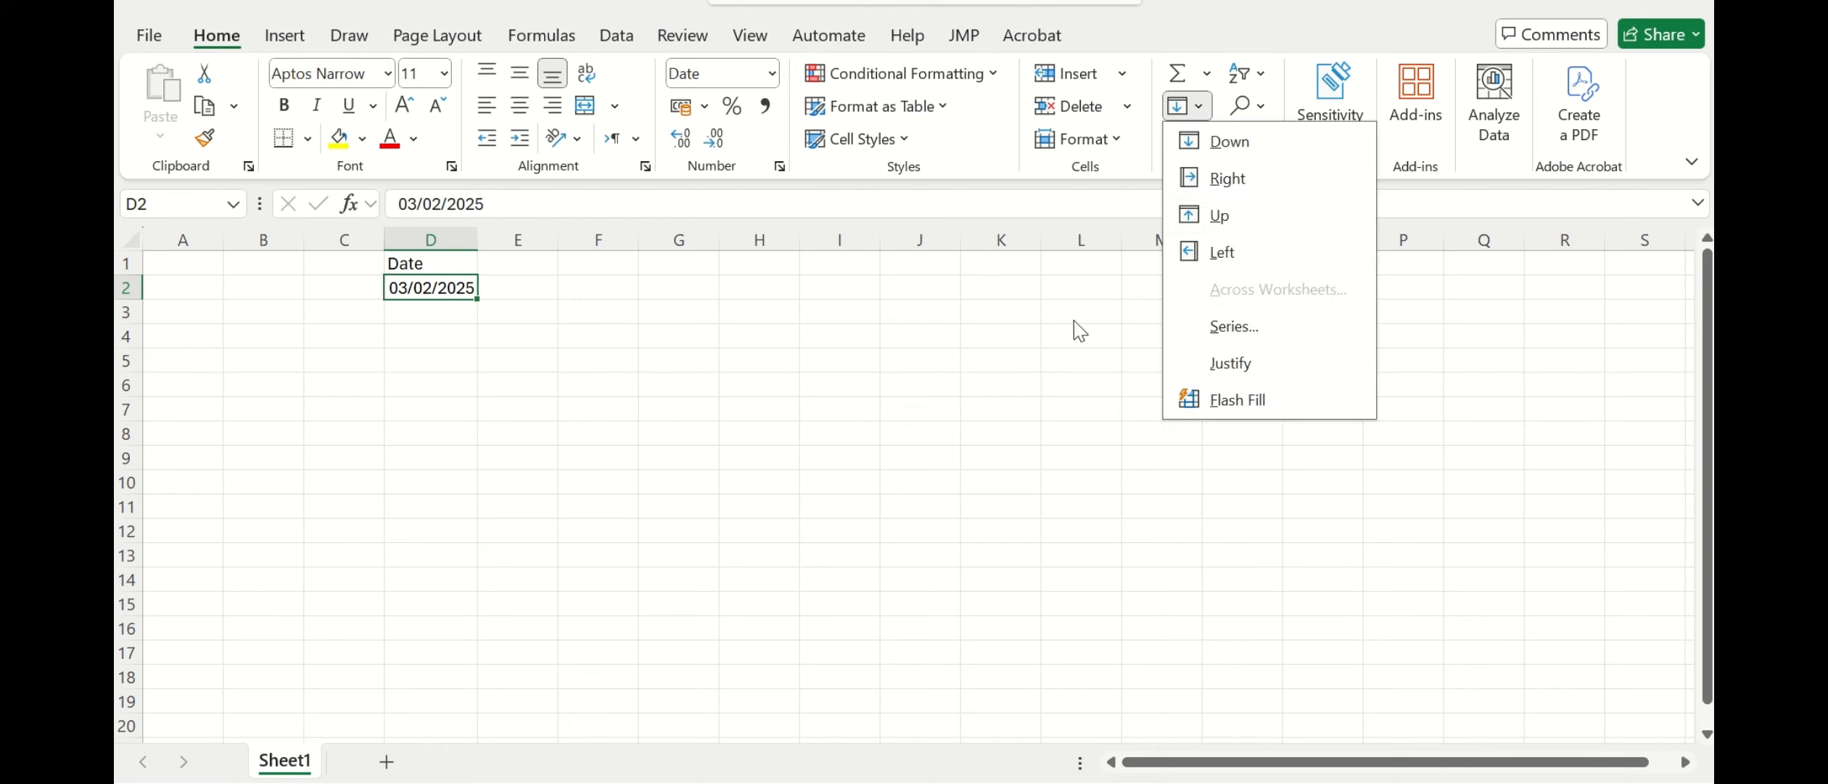
click(1230, 324)
click(662, 206)
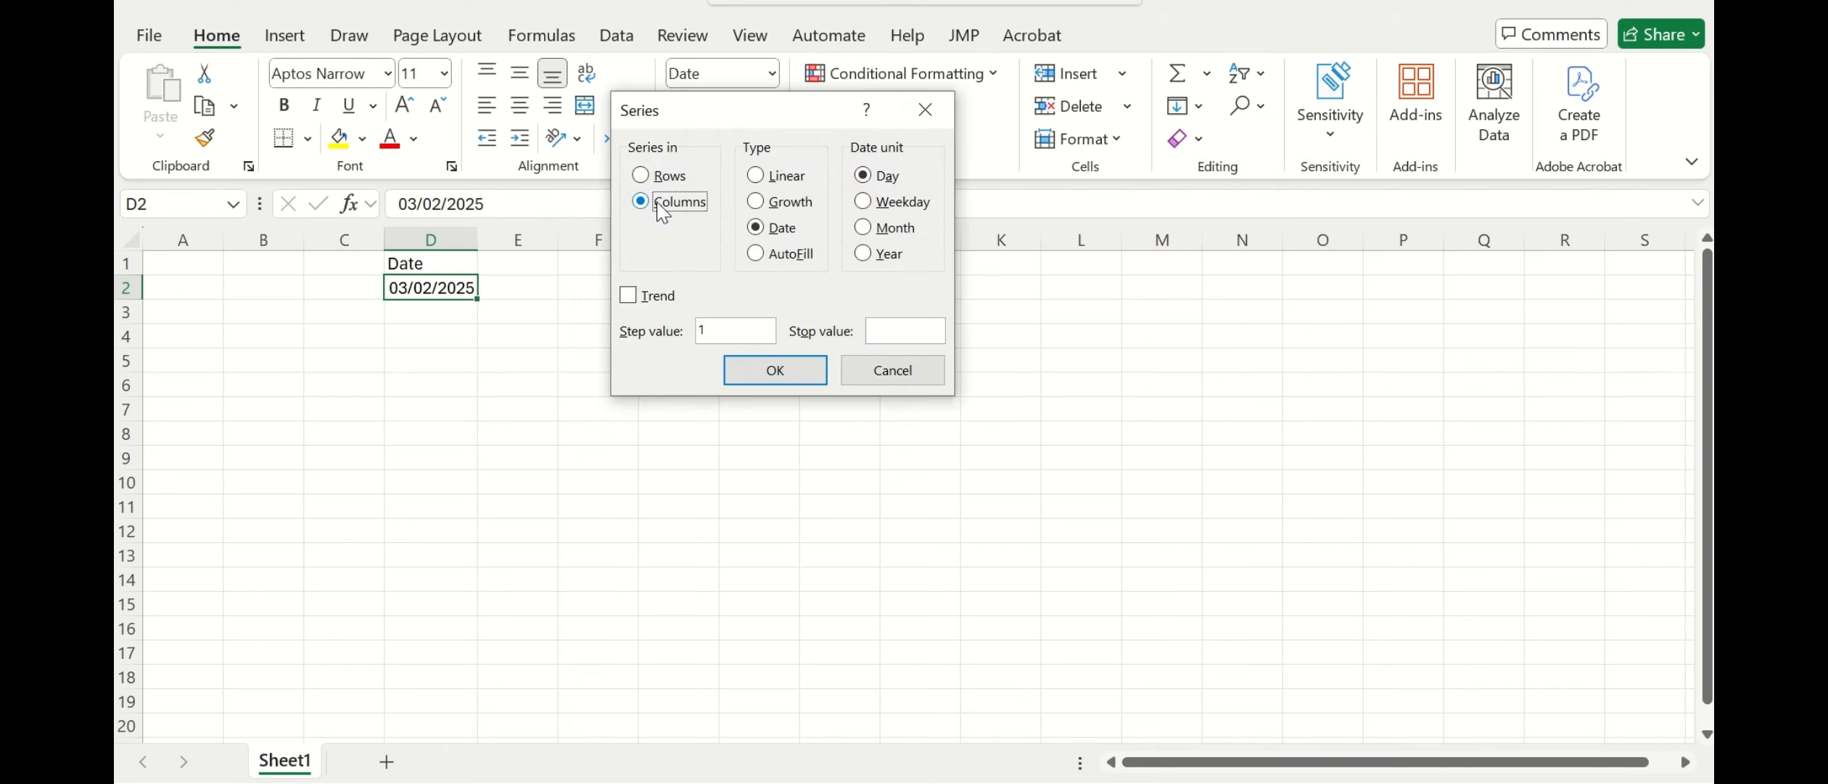
click(903, 328)
text(3/5/2025)
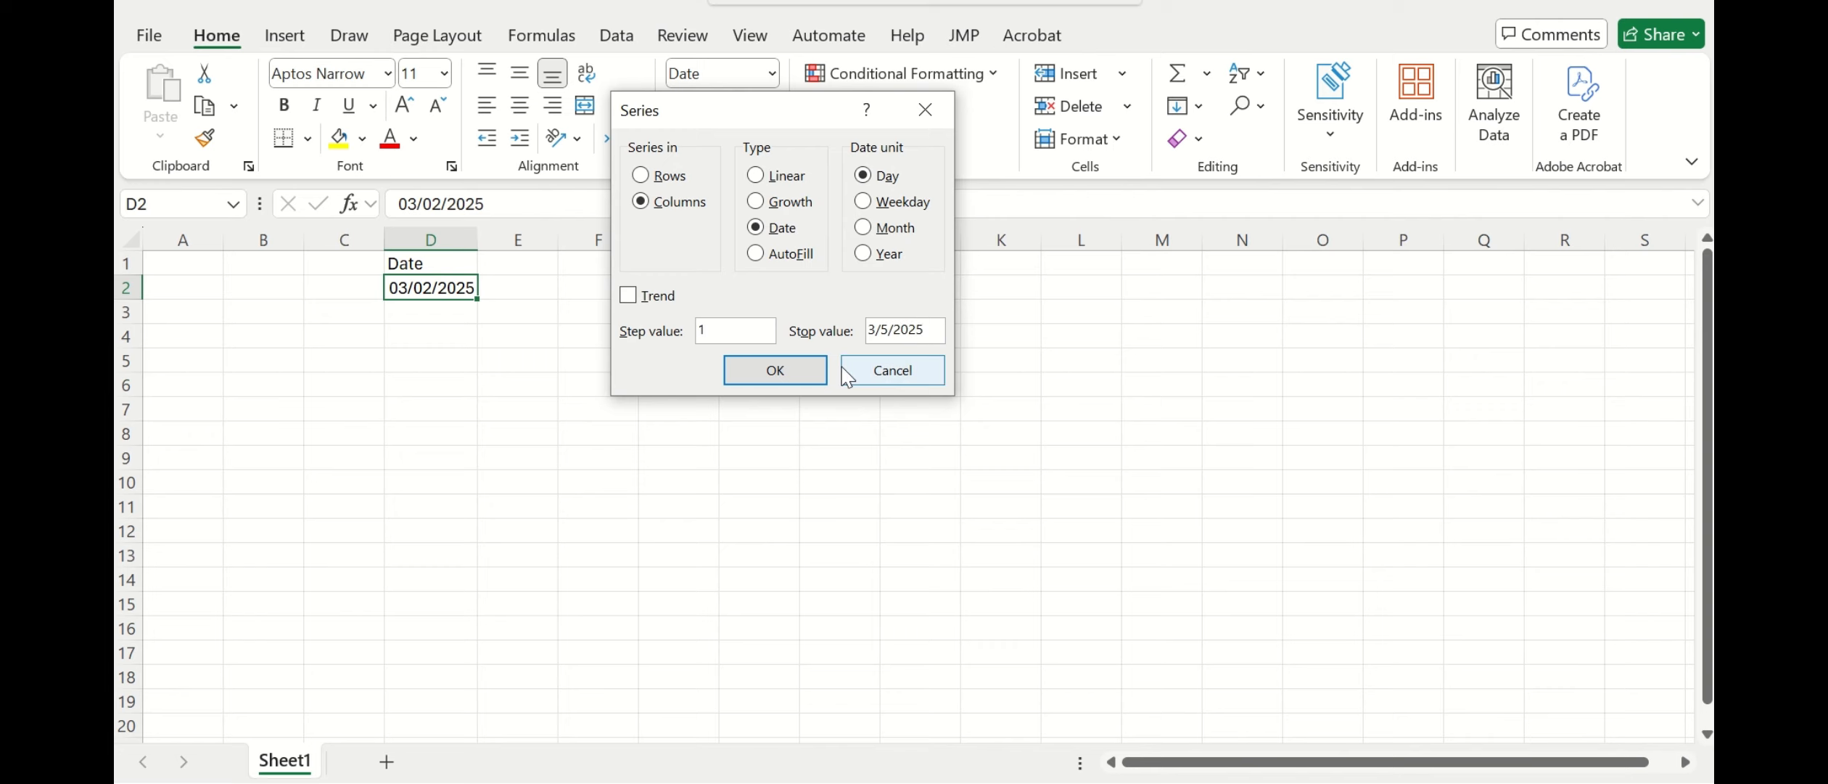
click(807, 378)
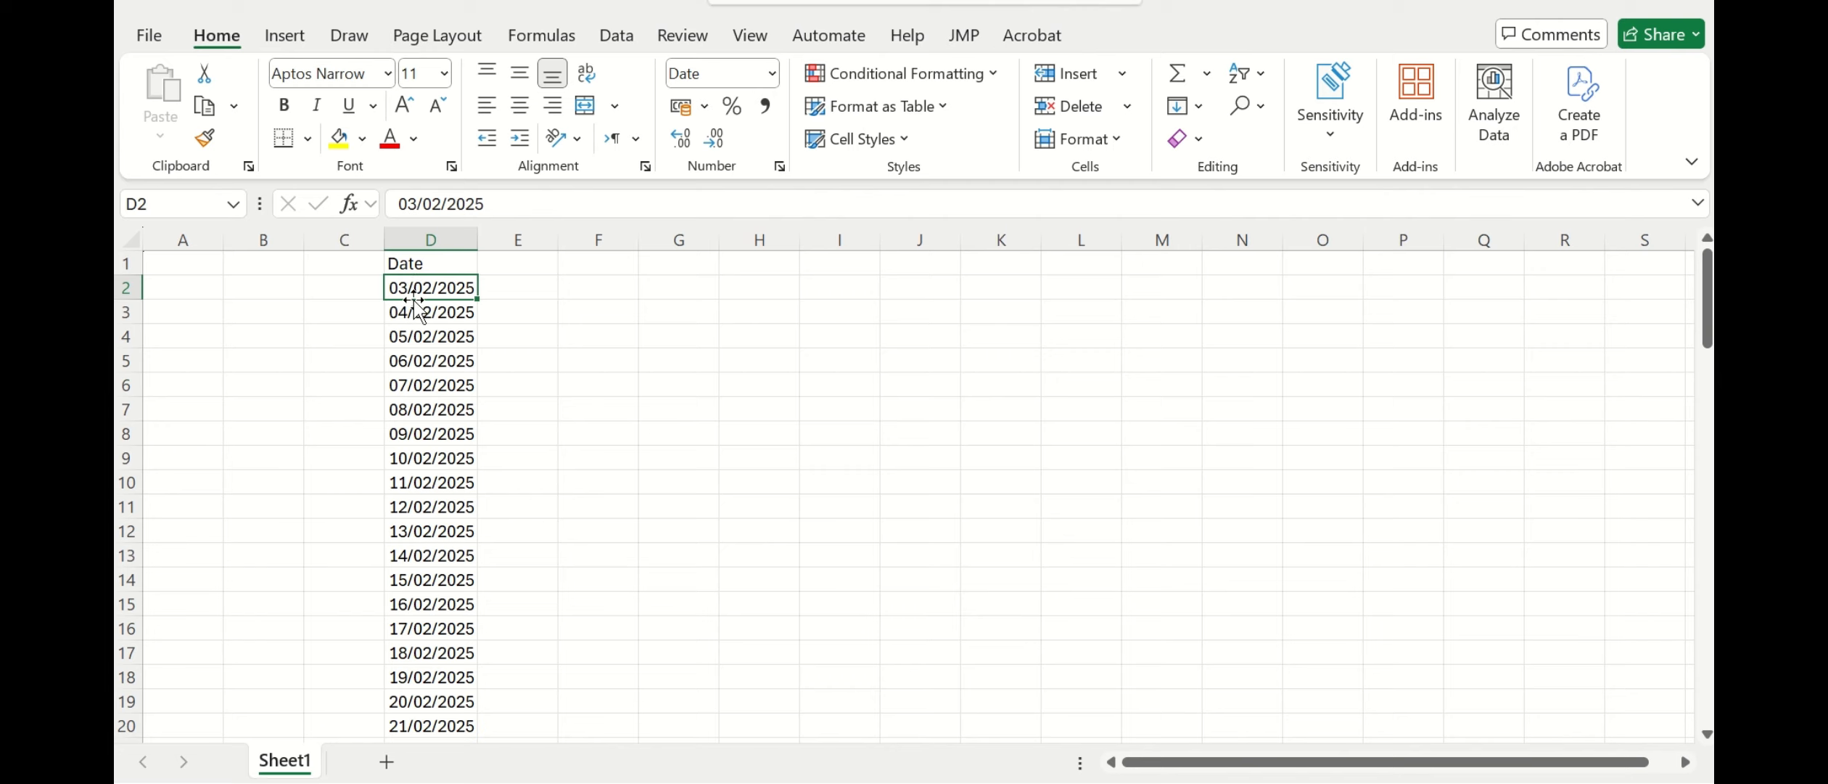
scroll(396, 329, down, 15)
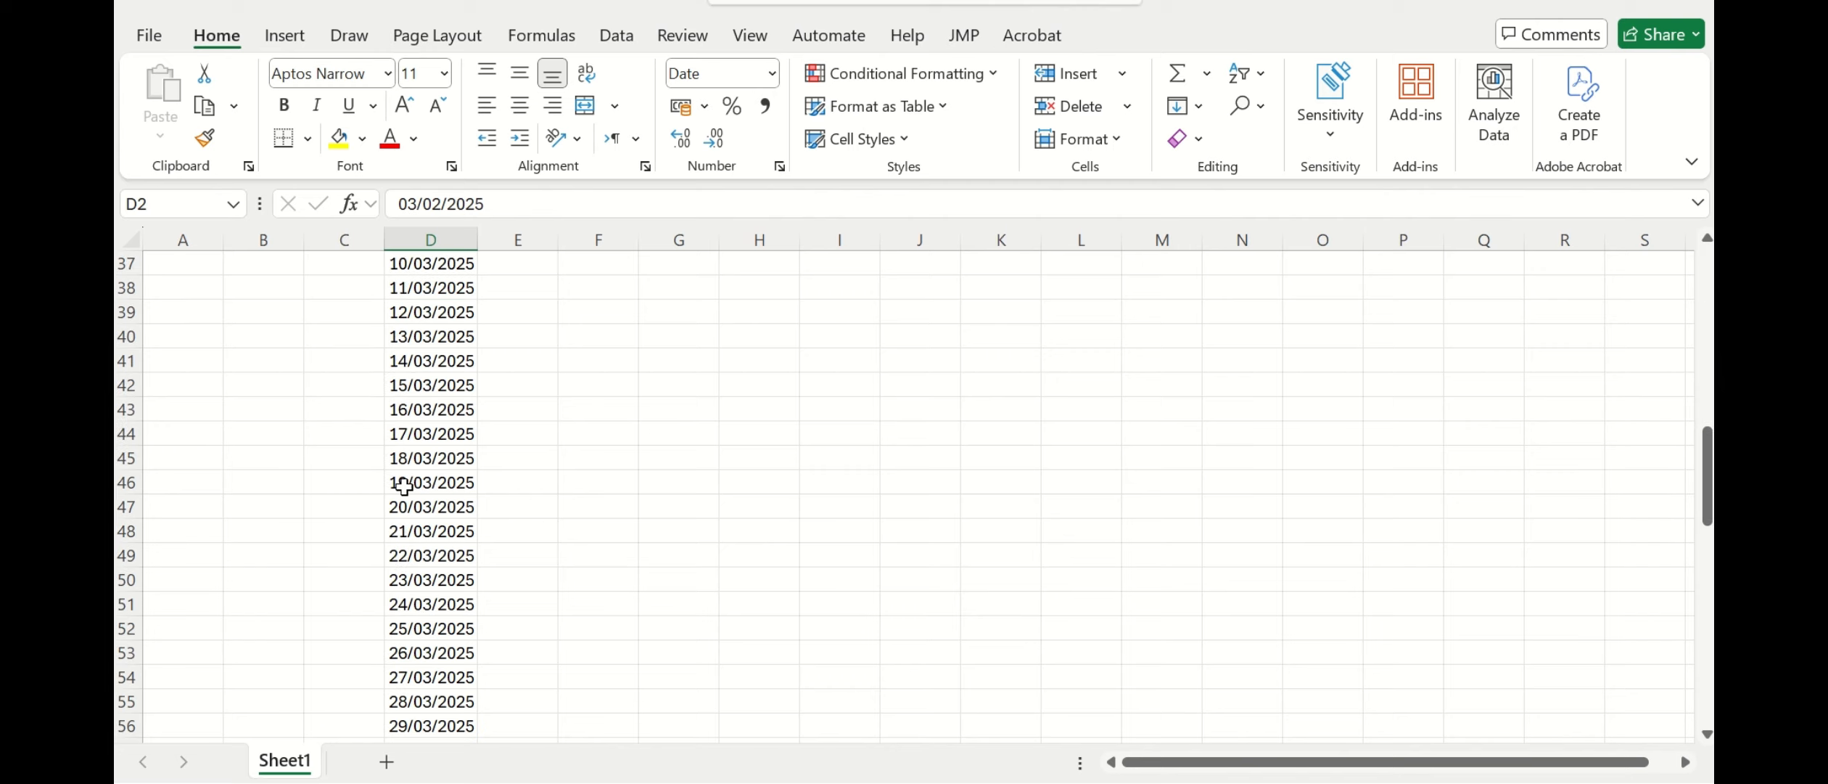
scroll(416, 447, down, 13)
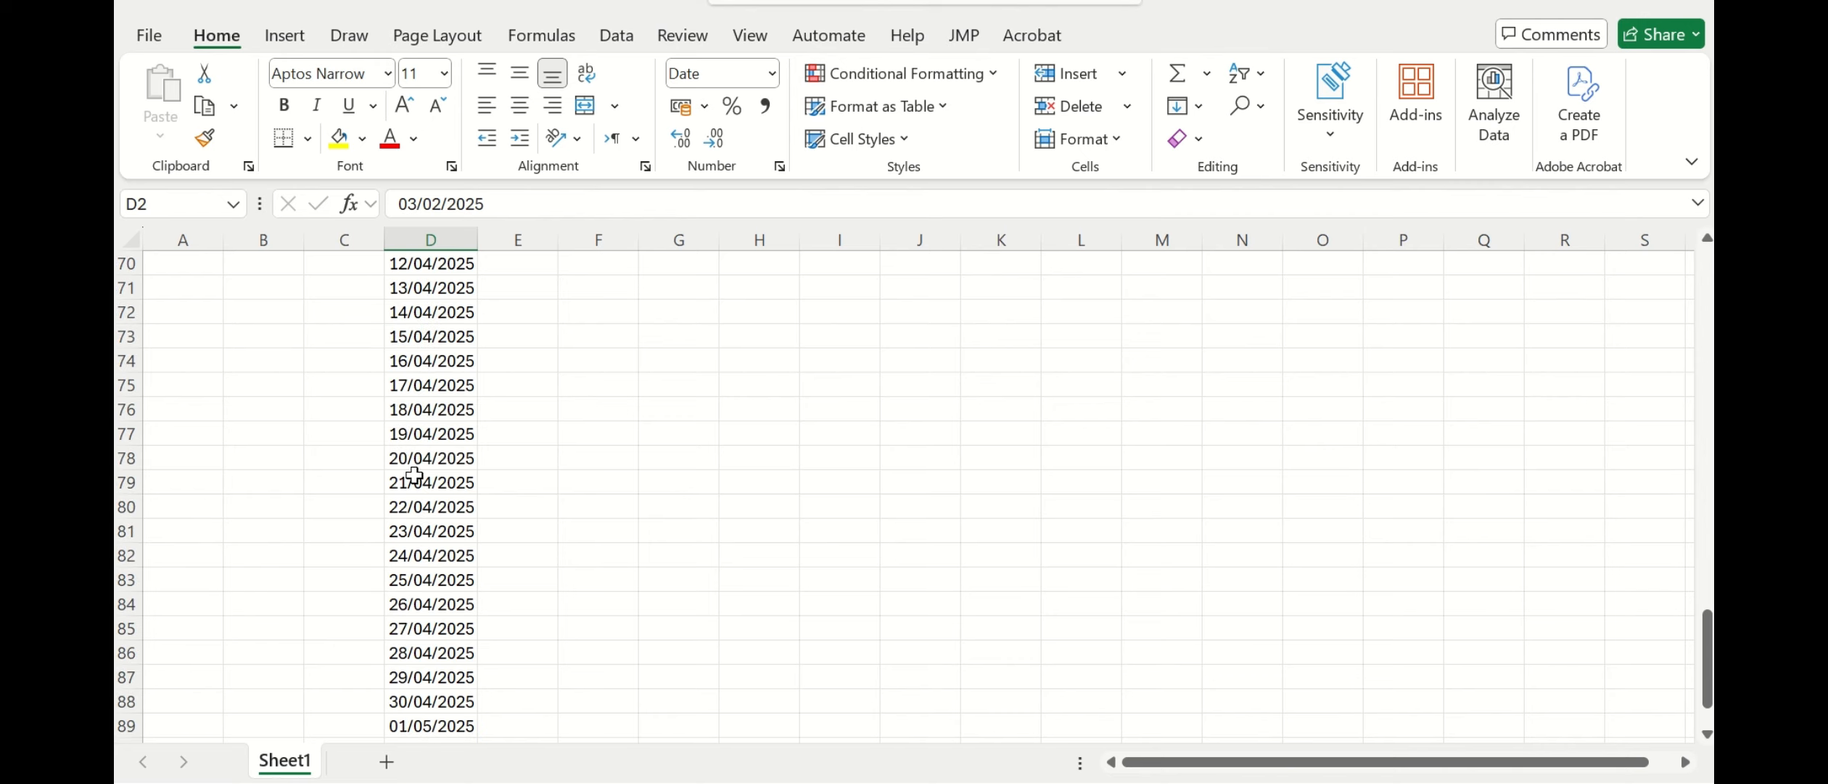